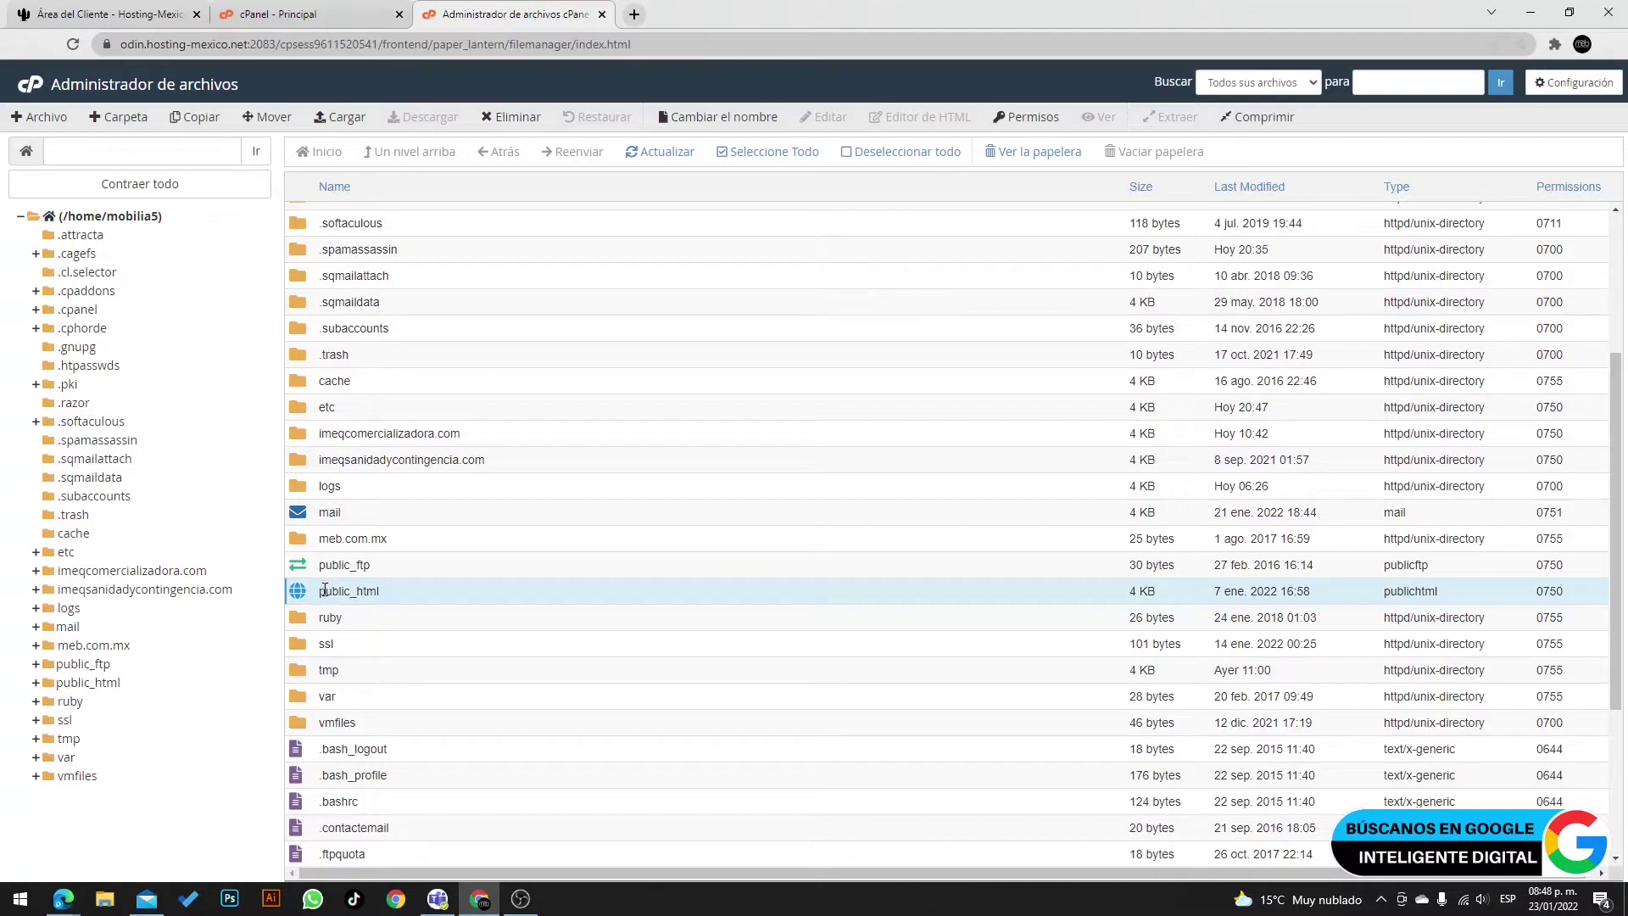
Open the public_html folder and look through its files and folders
{"action": "left_click", "coordinate": [300, 440]}
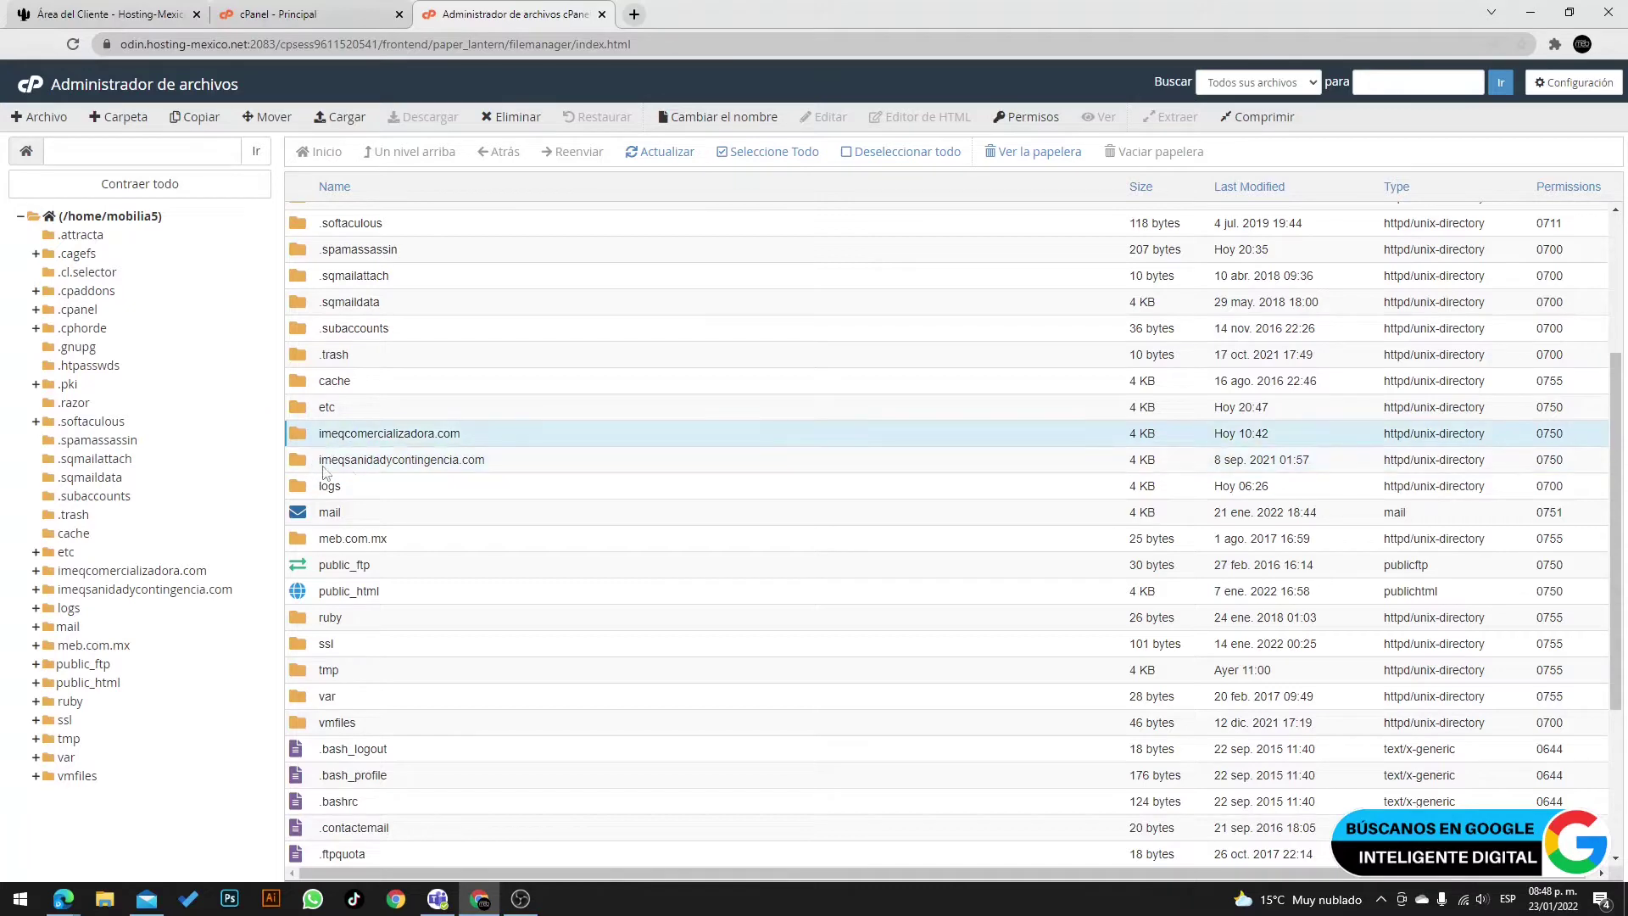
{"action": "double_click", "coordinate": [328, 591]}
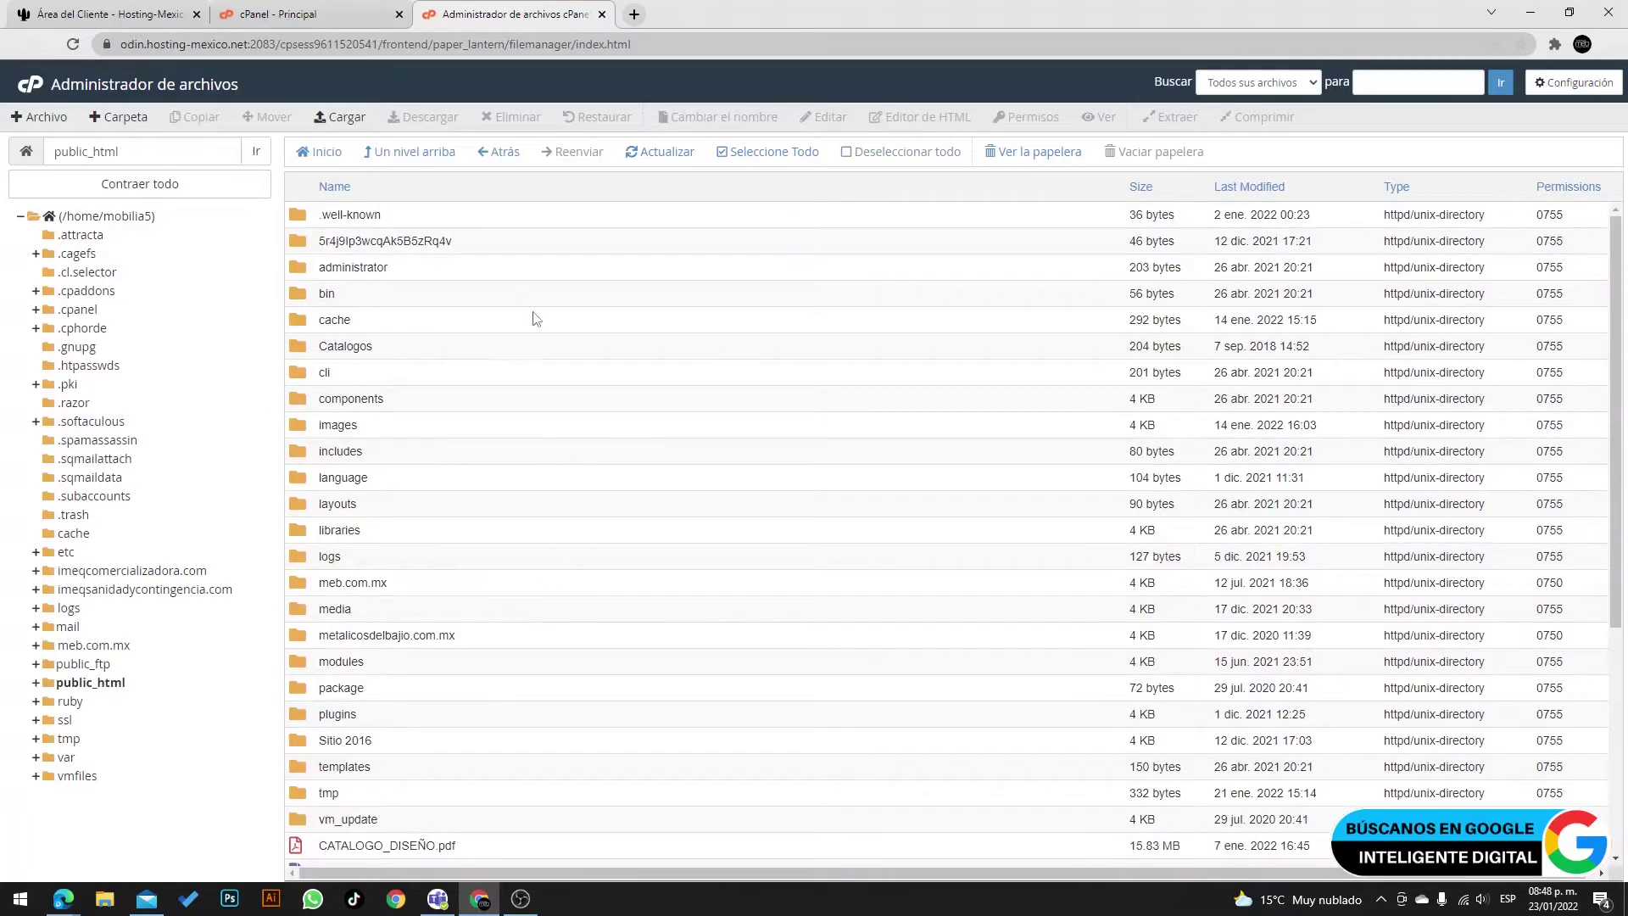
{"action": "scroll", "coordinate": [543, 335], "scroll_direction": "down", "scroll_amount": 4}
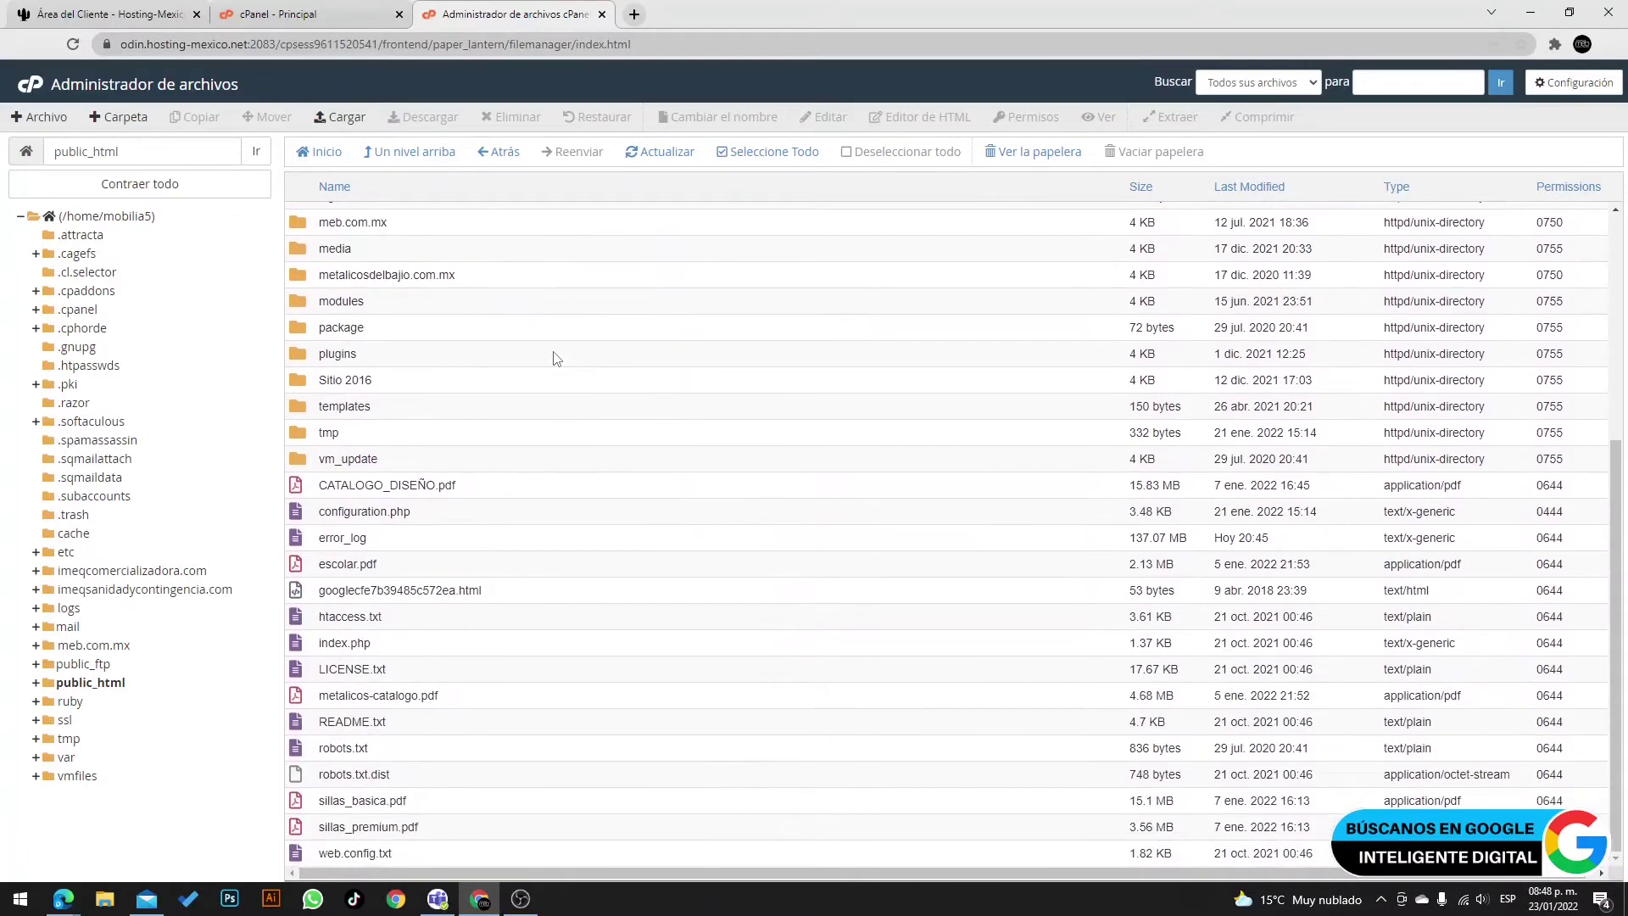
{"action": "scroll", "coordinate": [560, 386], "scroll_direction": "up", "scroll_amount": 4}
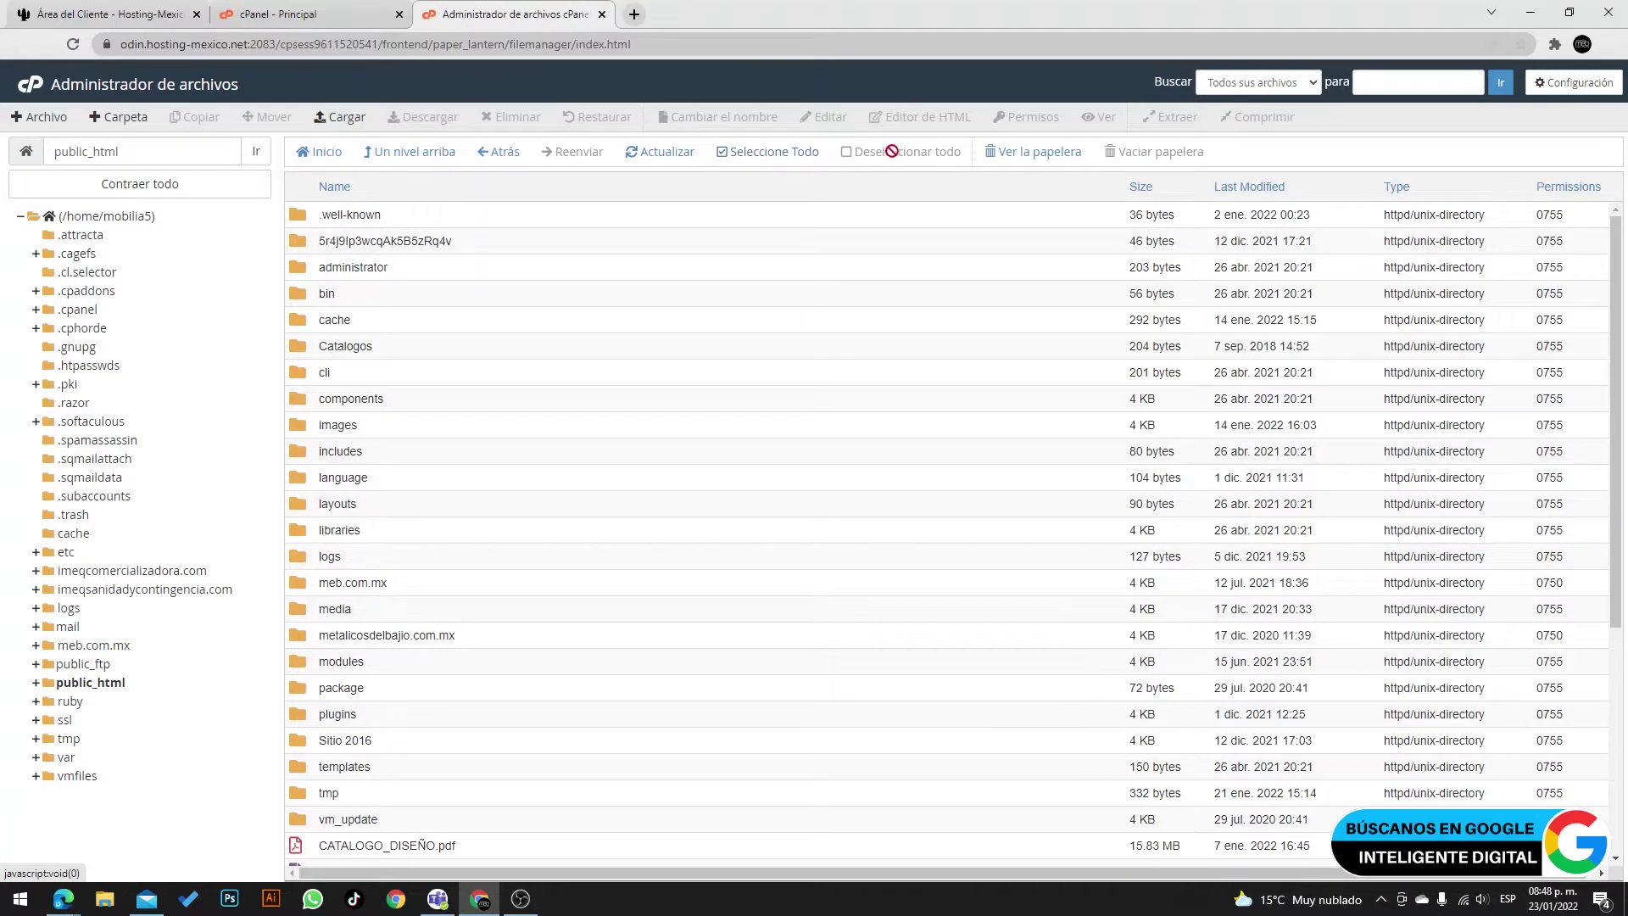
Check the hidden files (dotfiles) setting in the file manager preferences, leaving the preferences unchanged
{"action": "left_click", "coordinate": [1580, 83]}
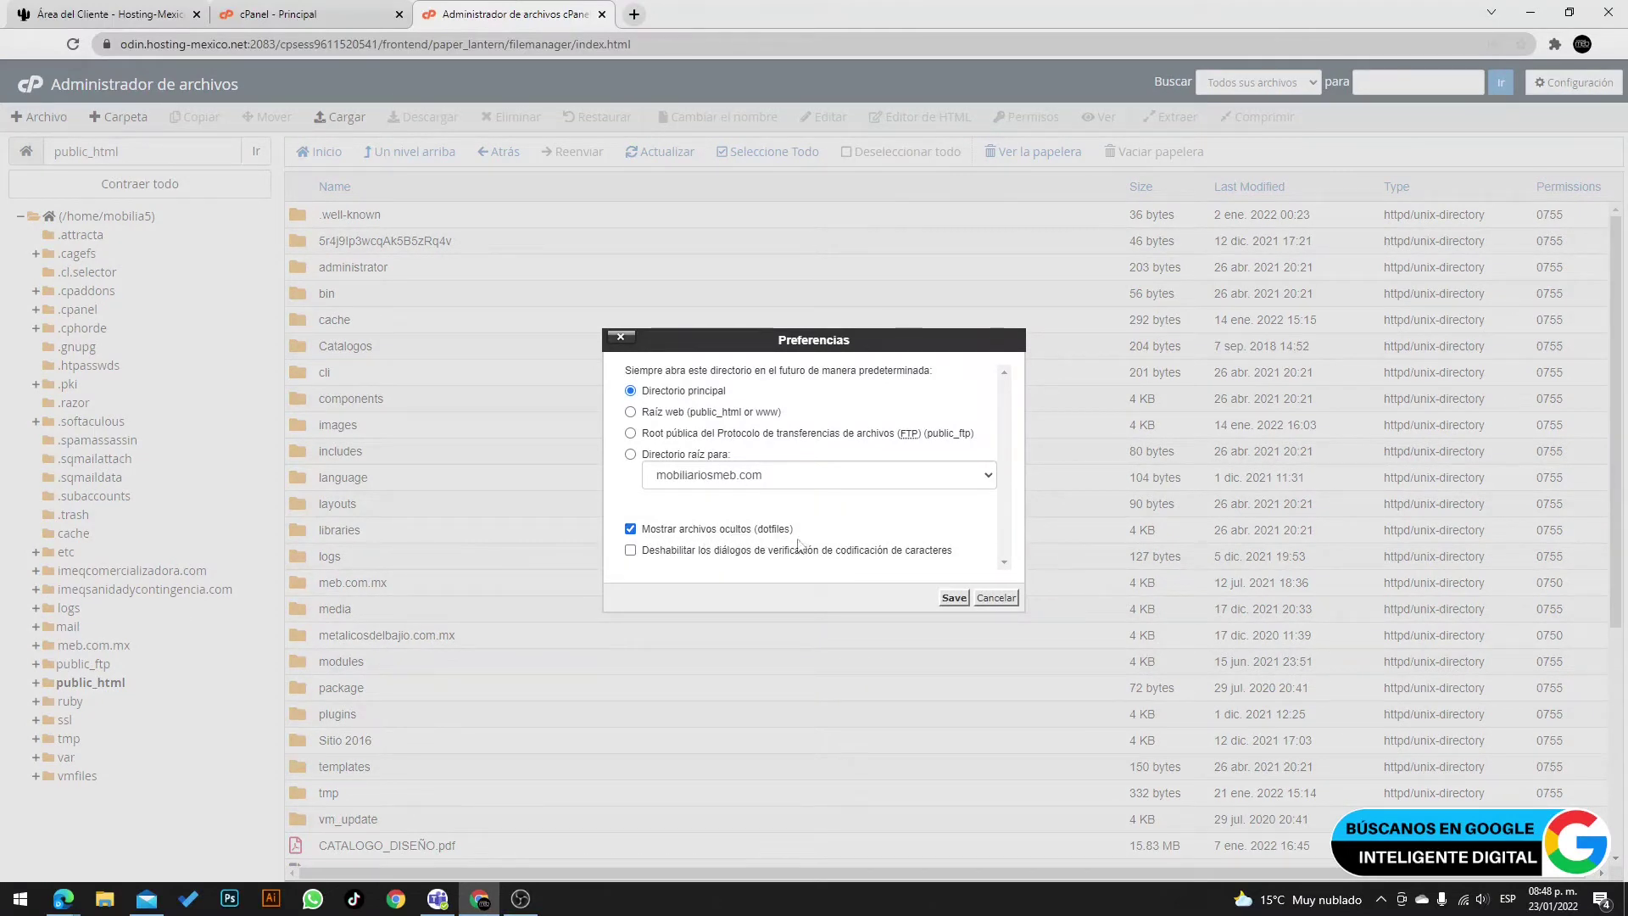
{"action": "left_click", "coordinate": [621, 337]}
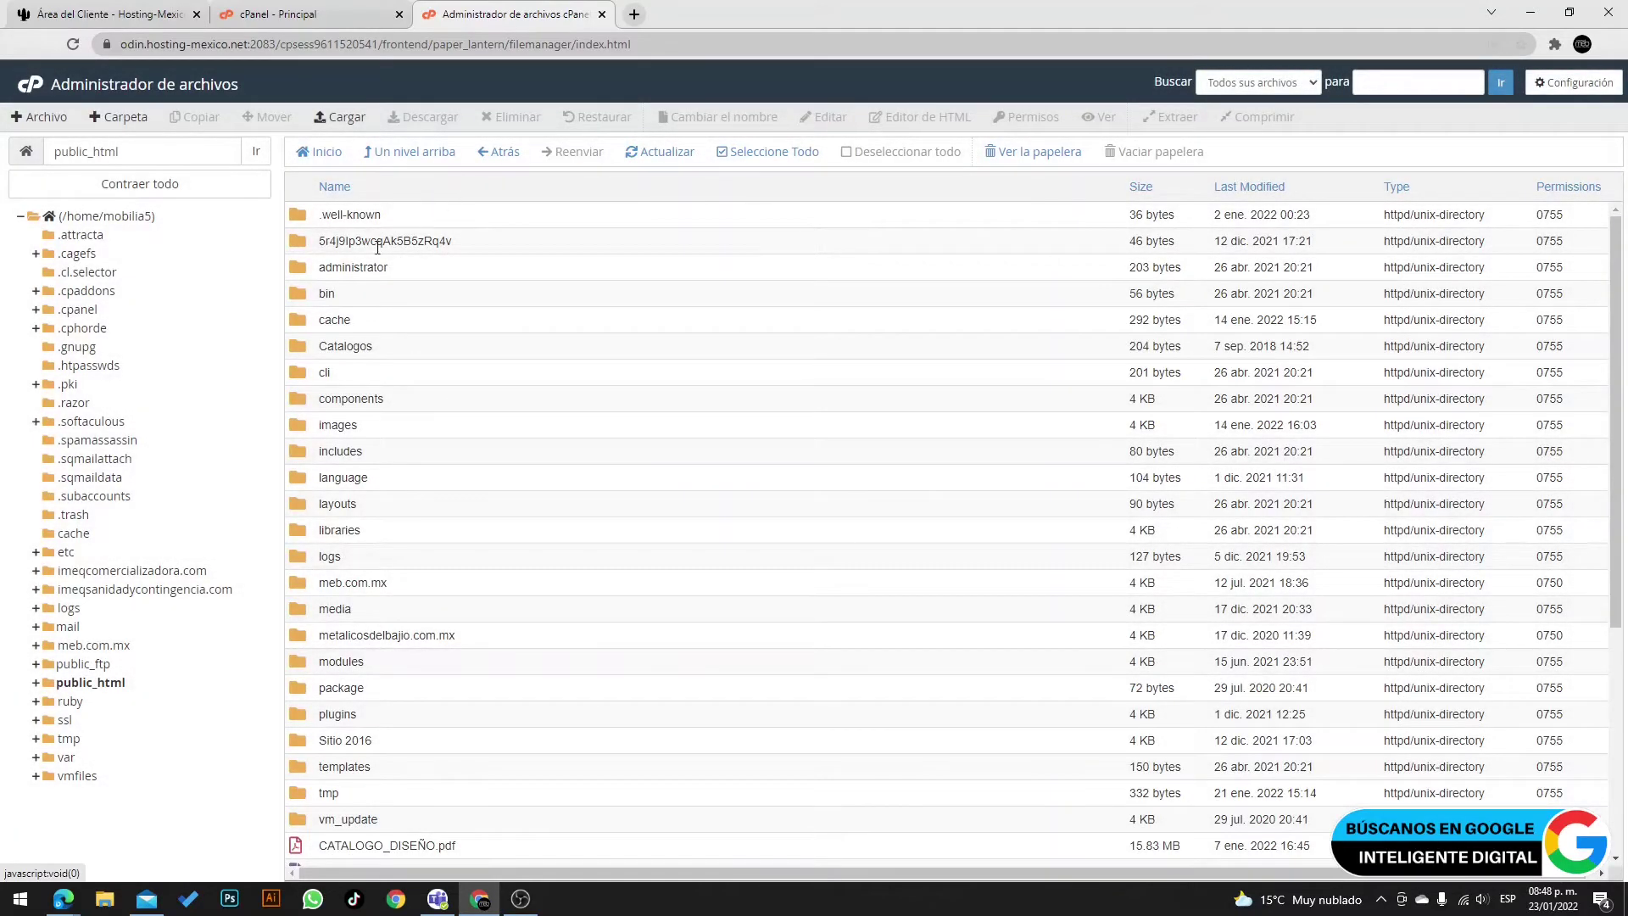
Compress all files and folders in public_html into a zip archive and dismiss the compression results
{"action": "left_click", "coordinate": [738, 151]}
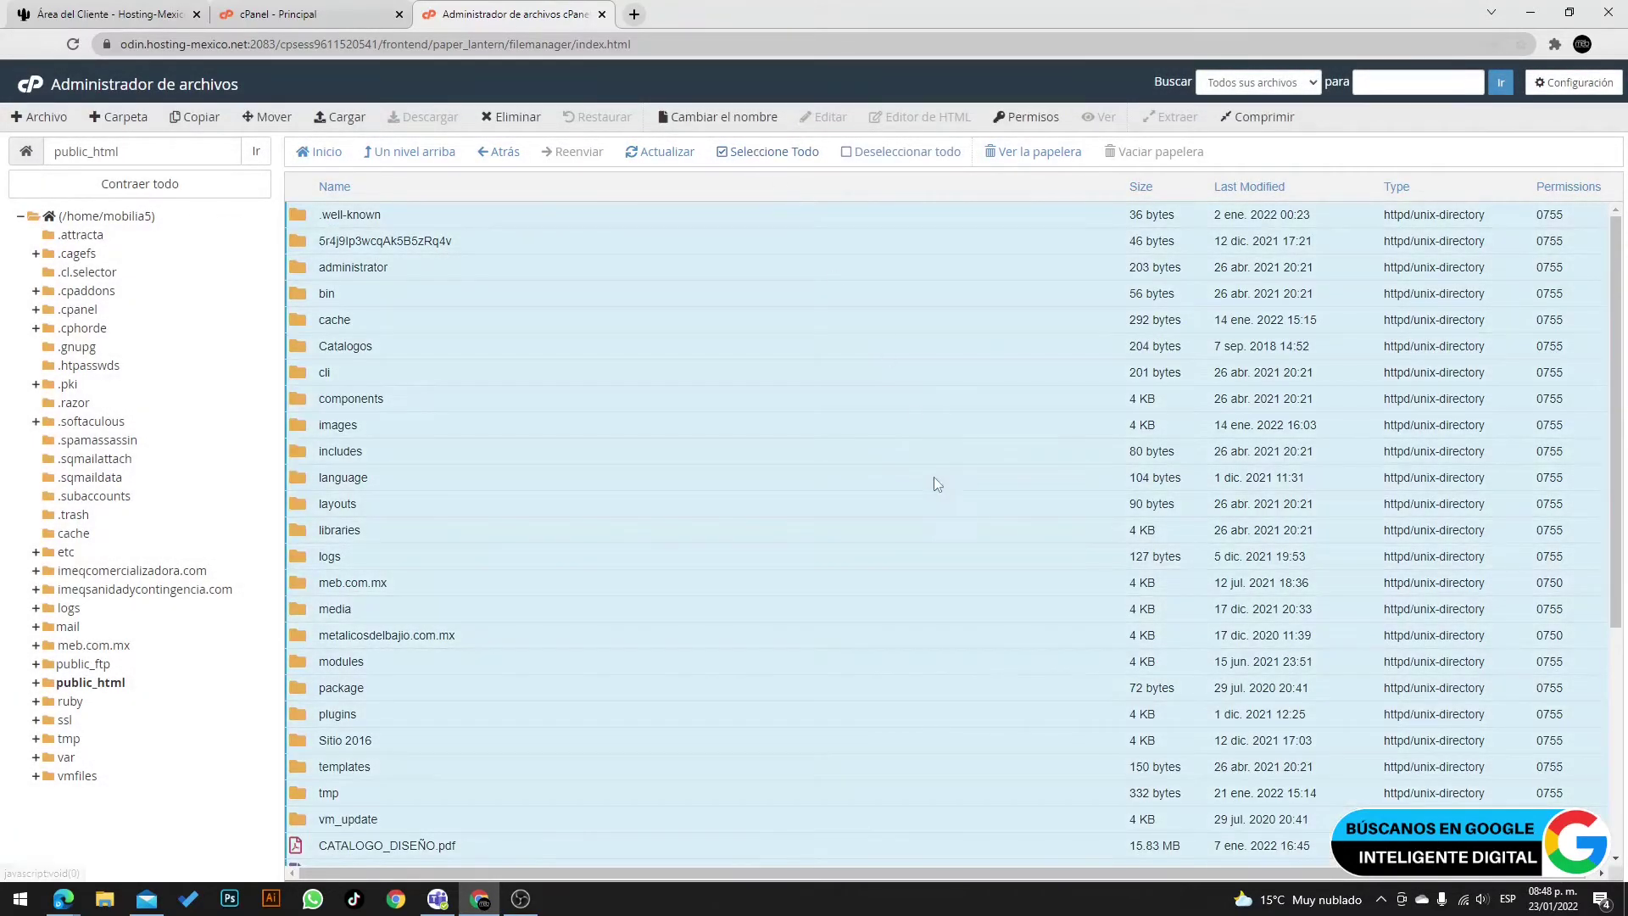
{"action": "scroll", "coordinate": [898, 480], "scroll_direction": "down", "scroll_amount": 4}
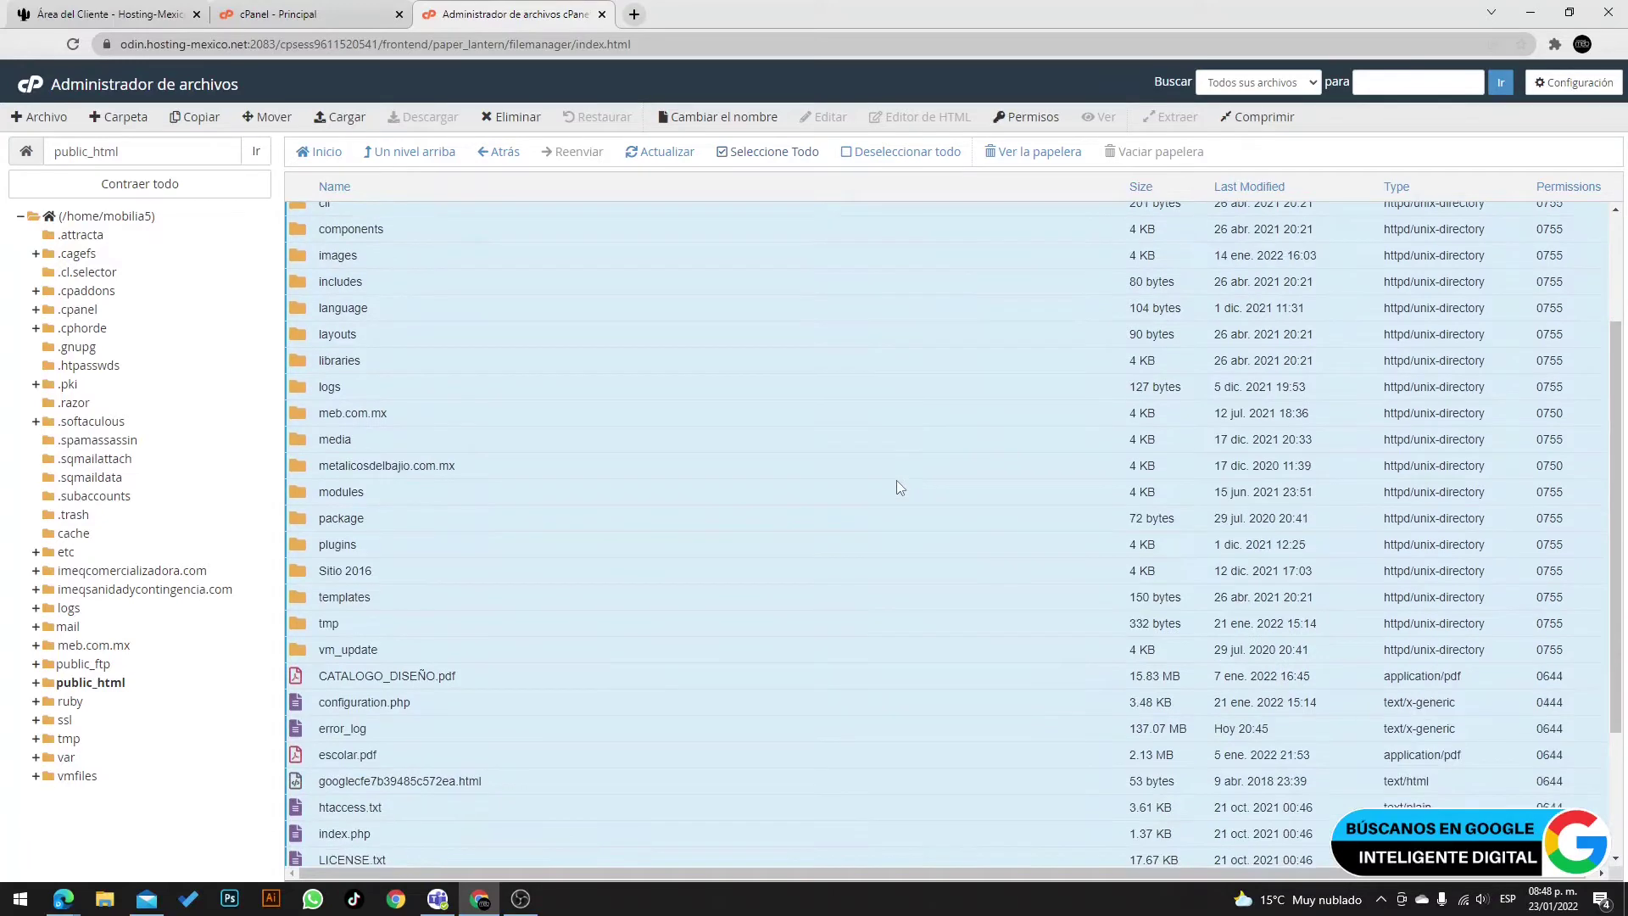
{"action": "scroll", "coordinate": [897, 480], "scroll_direction": "down", "scroll_amount": 1}
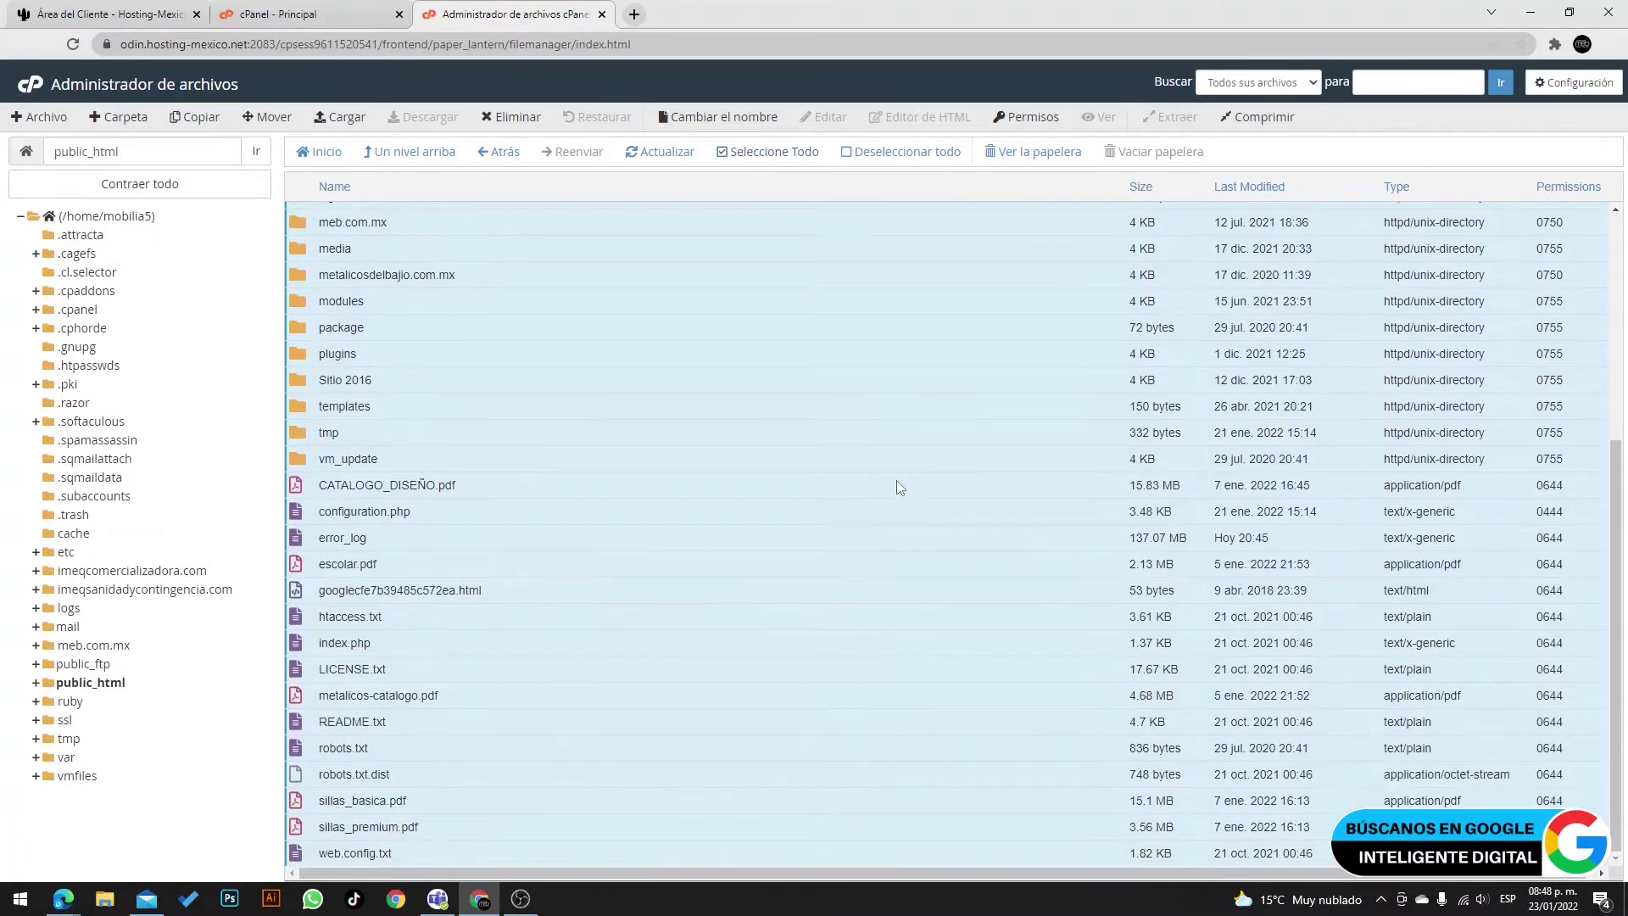
{"action": "scroll", "coordinate": [897, 480], "scroll_direction": "up", "scroll_amount": 4}
{"action": "scroll", "coordinate": [897, 480], "scroll_direction": "up", "scroll_amount": 1}
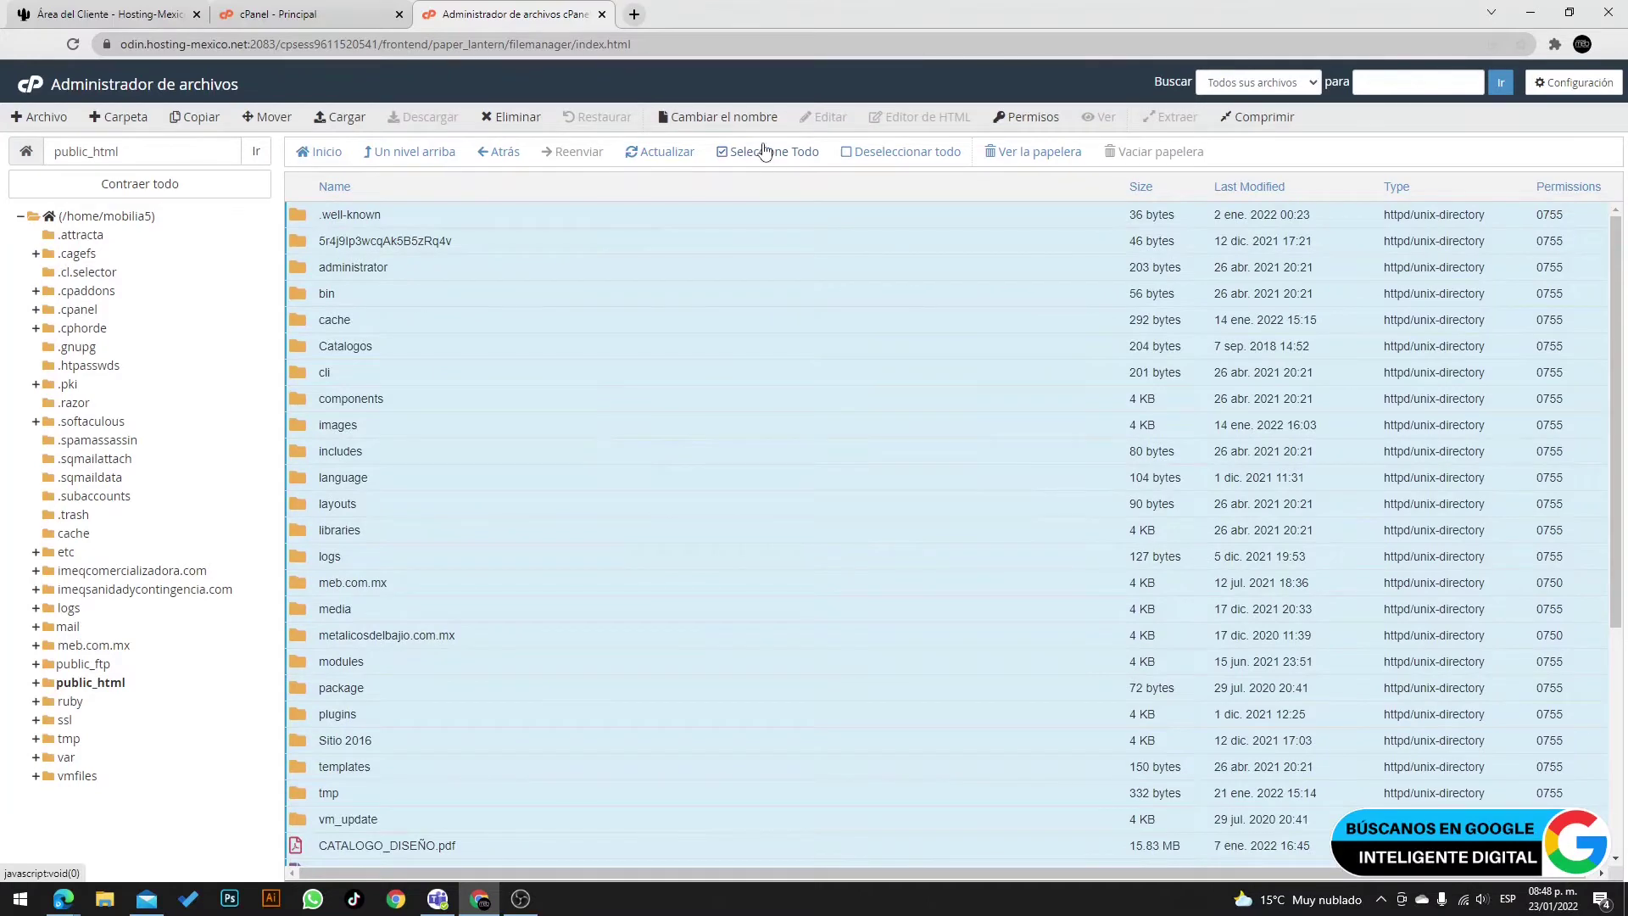
{"action": "left_click", "coordinate": [1258, 119]}
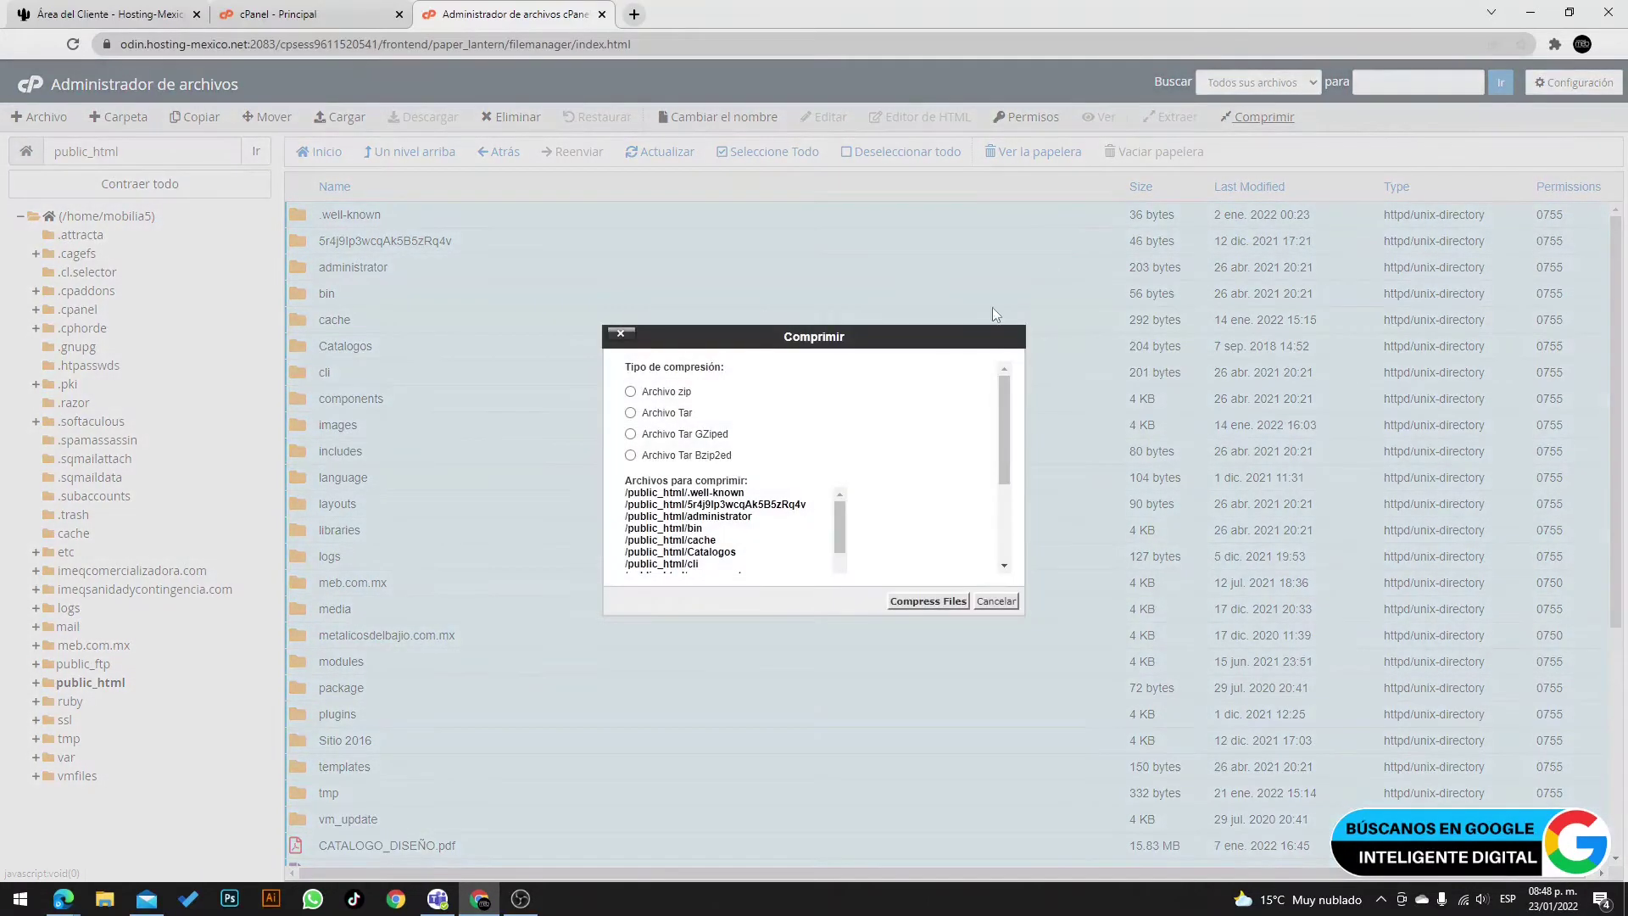
{"action": "left_click", "coordinate": [909, 604]}
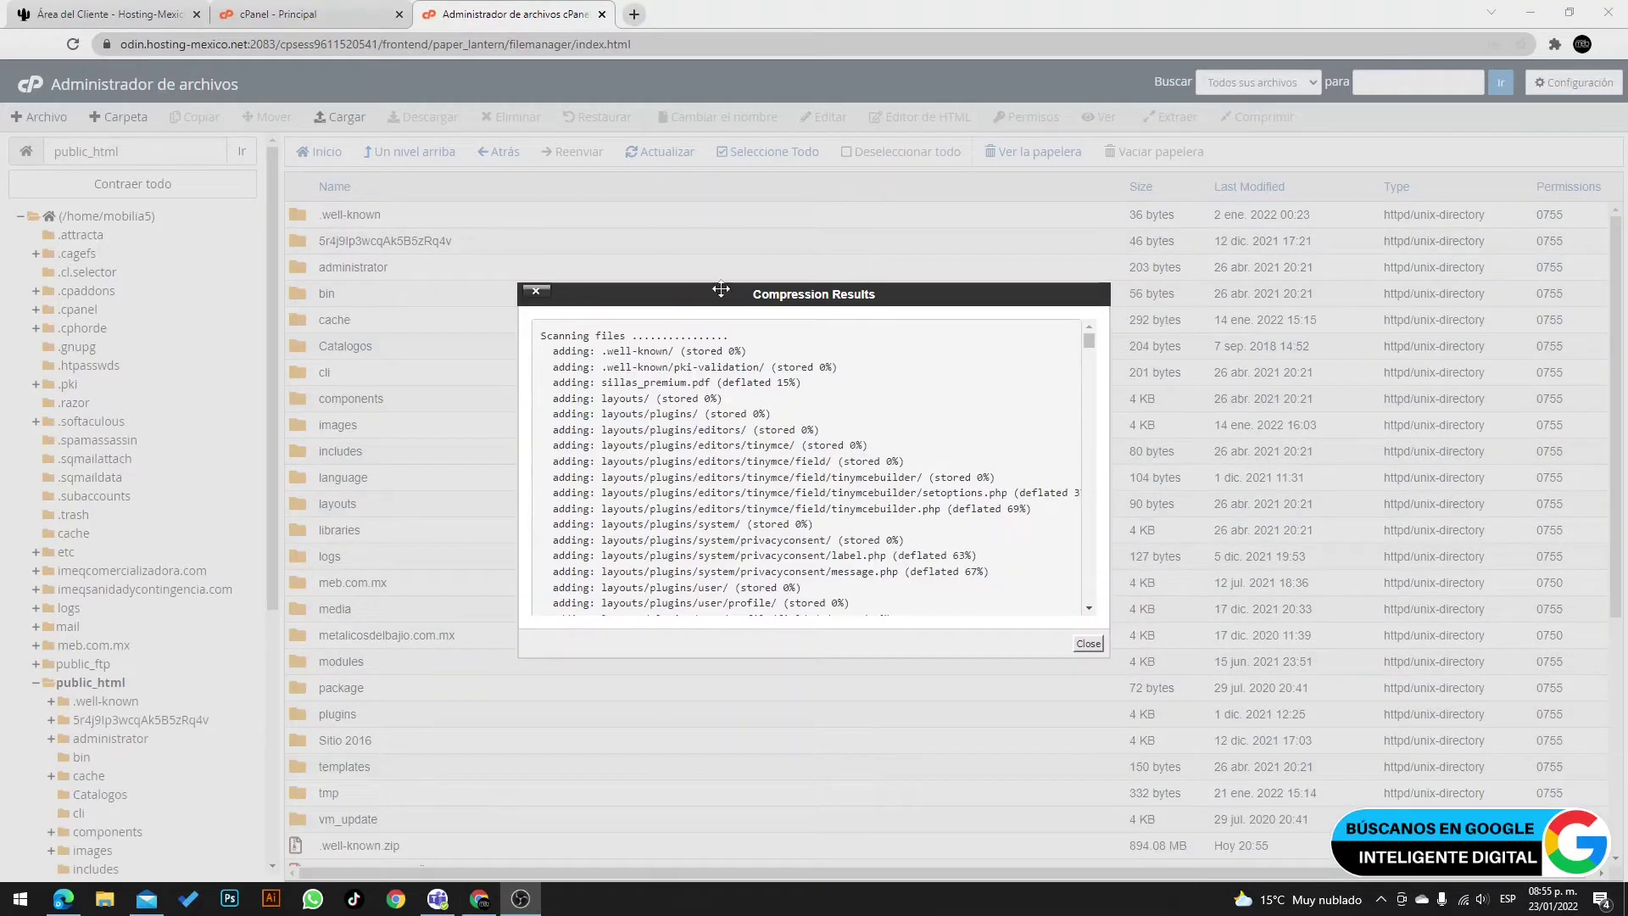
{"action": "left_click_drag", "start_coordinate": [775, 294], "coordinate": [730, 249]}
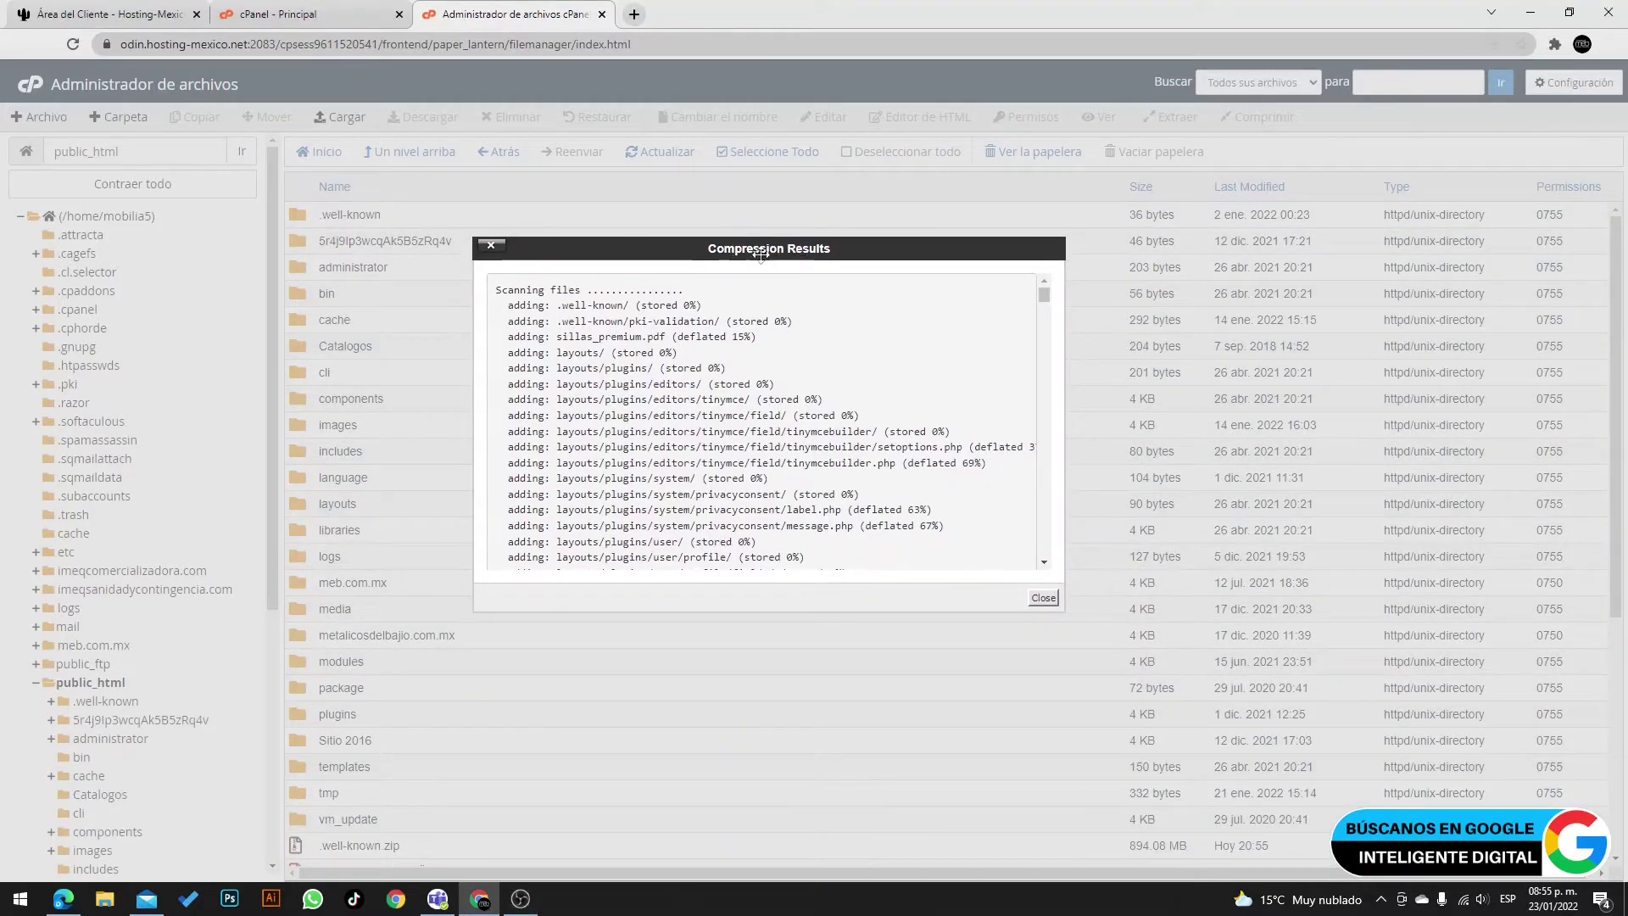
{"action": "left_click", "coordinate": [1043, 597]}
Examine the .well-known.zip archive and the meb.com.mx, metalicosdelbajio.com.mx and Sitio 2016 folders in public_html
{"action": "scroll", "coordinate": [763, 585], "scroll_direction": "down", "scroll_amount": 2}
{"action": "left_click", "coordinate": [822, 670]}
{"action": "scroll", "coordinate": [1049, 758], "scroll_direction": "up", "scroll_amount": 2}
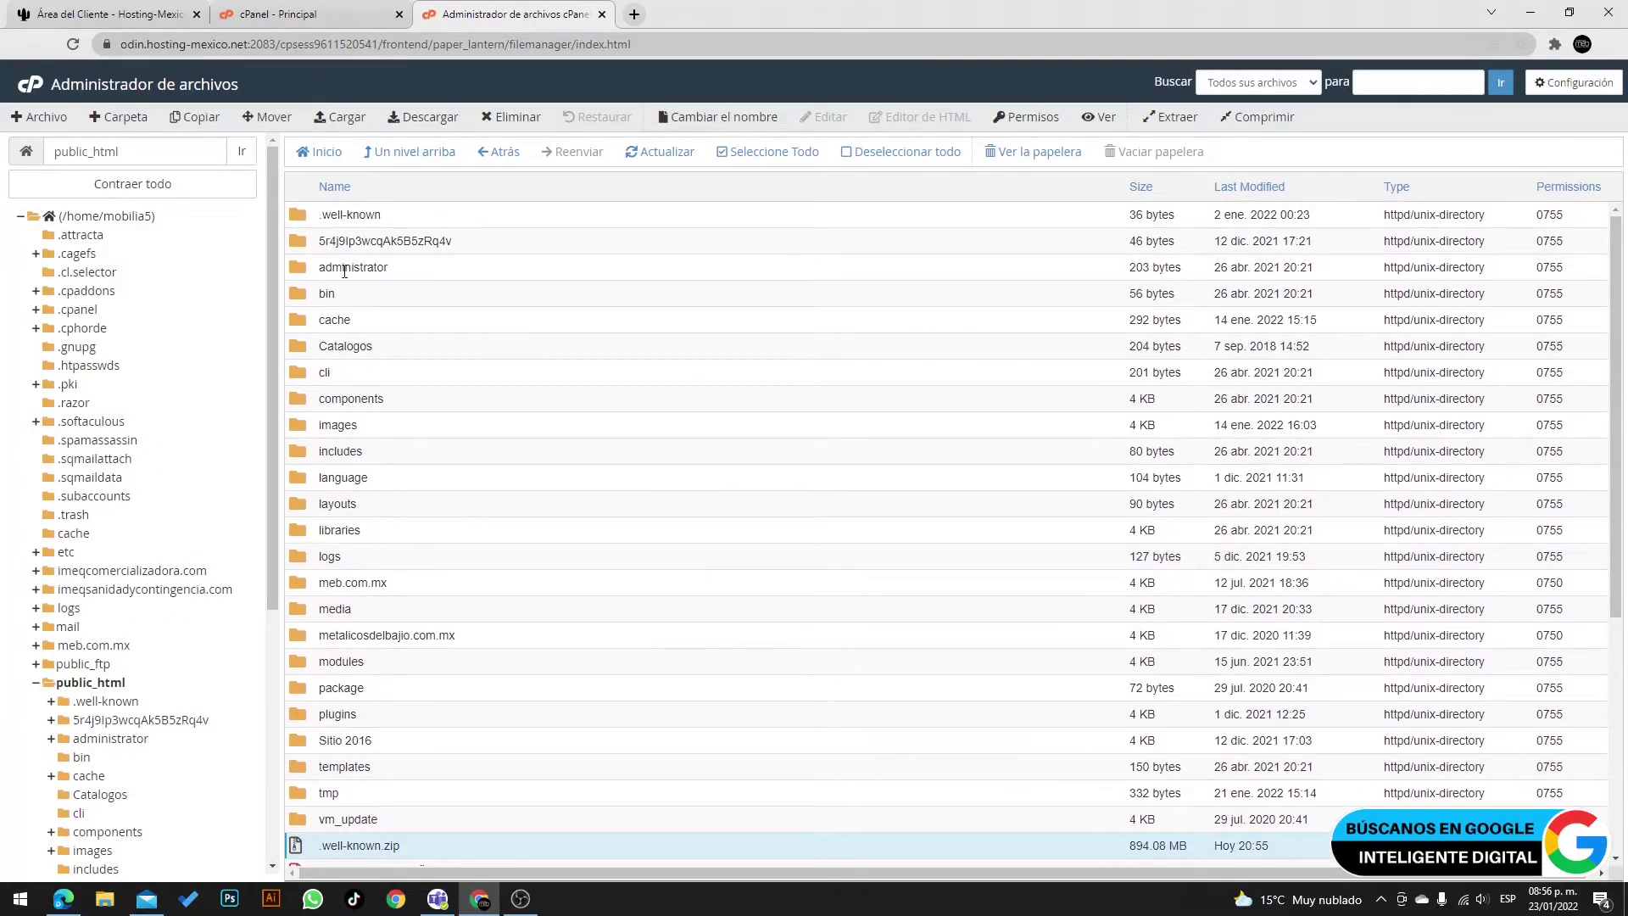
{"action": "scroll", "coordinate": [558, 748], "scroll_direction": "down", "scroll_amount": 2}
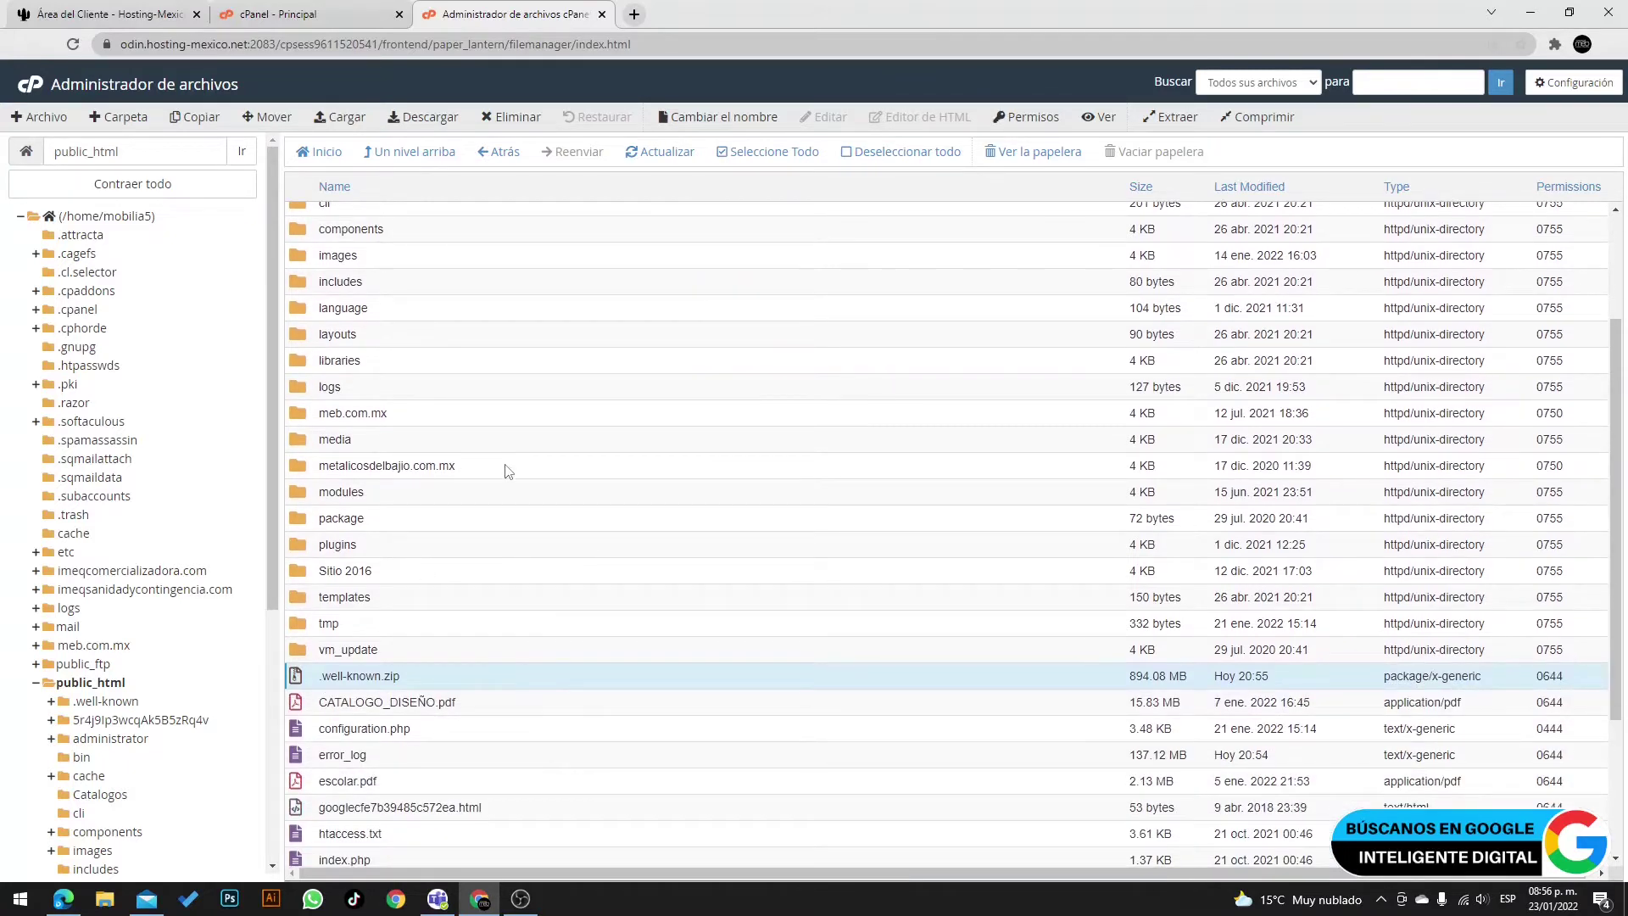
{"action": "left_click", "coordinate": [507, 470]}
{"action": "left_click", "coordinate": [455, 414]}
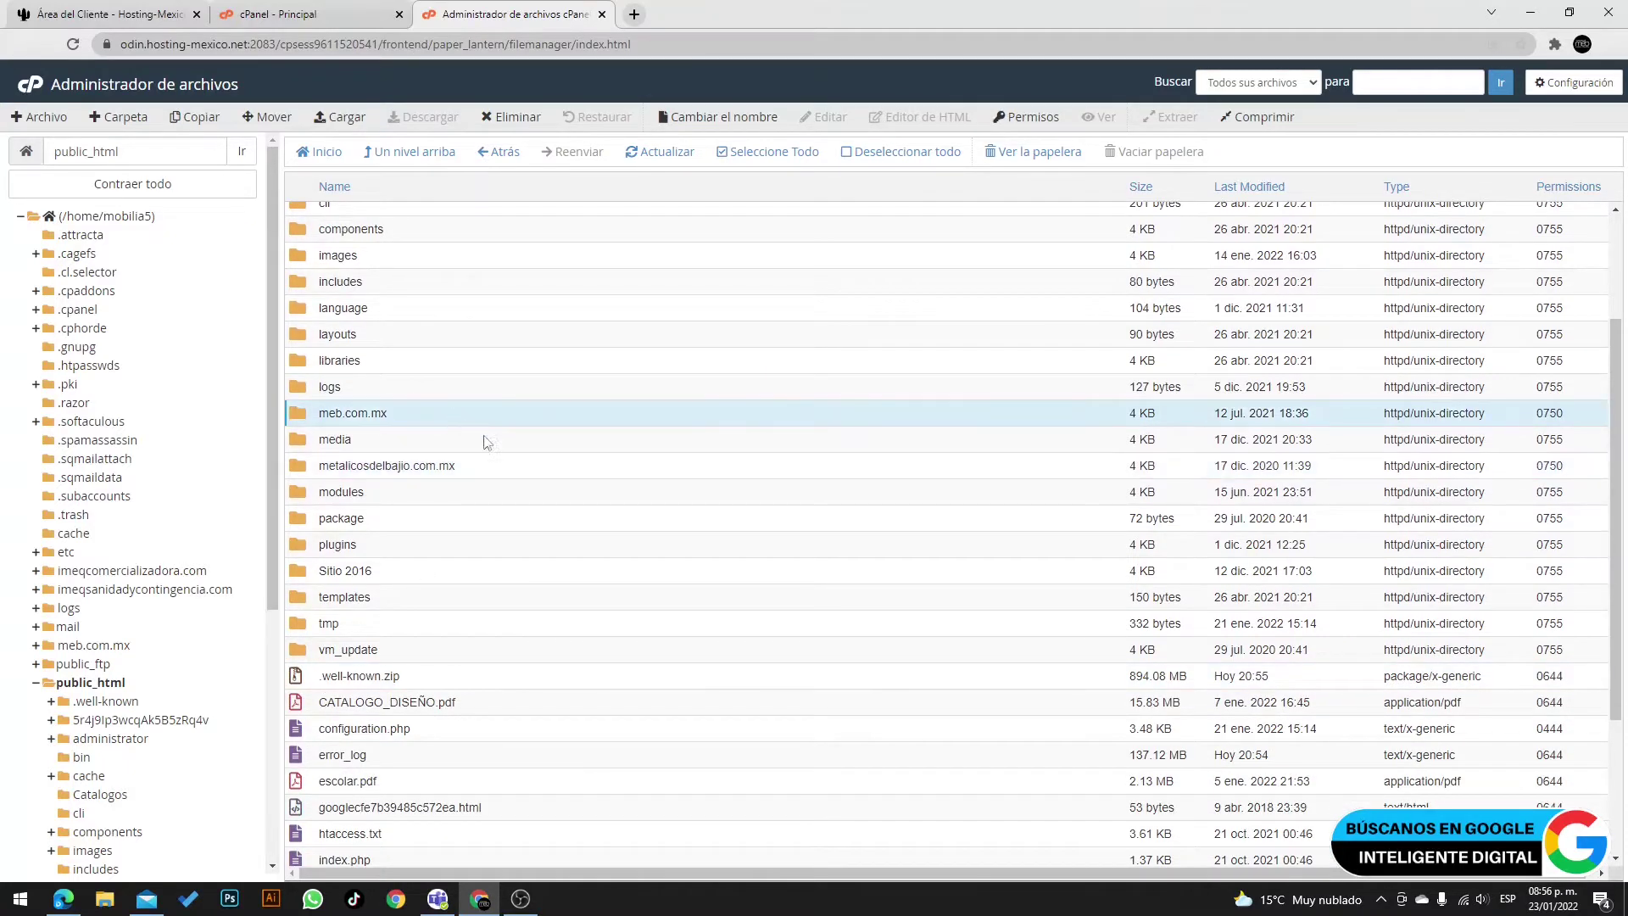
{"action": "left_click", "coordinate": [513, 476]}
{"action": "left_click", "coordinate": [436, 570]}
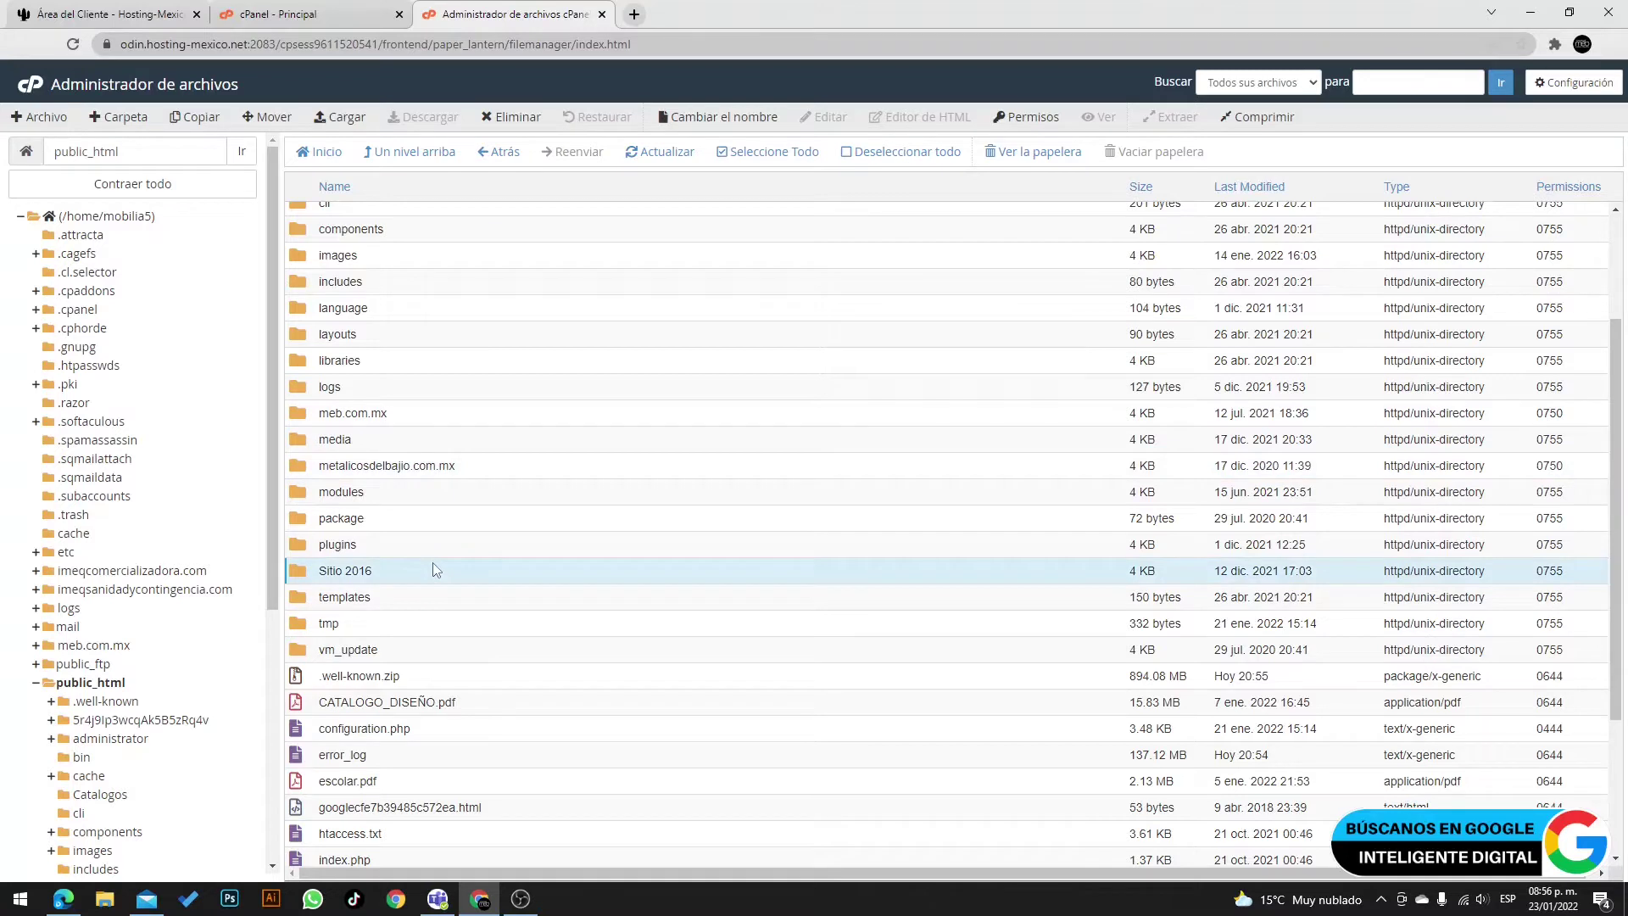
{"action": "left_click", "coordinate": [539, 472]}
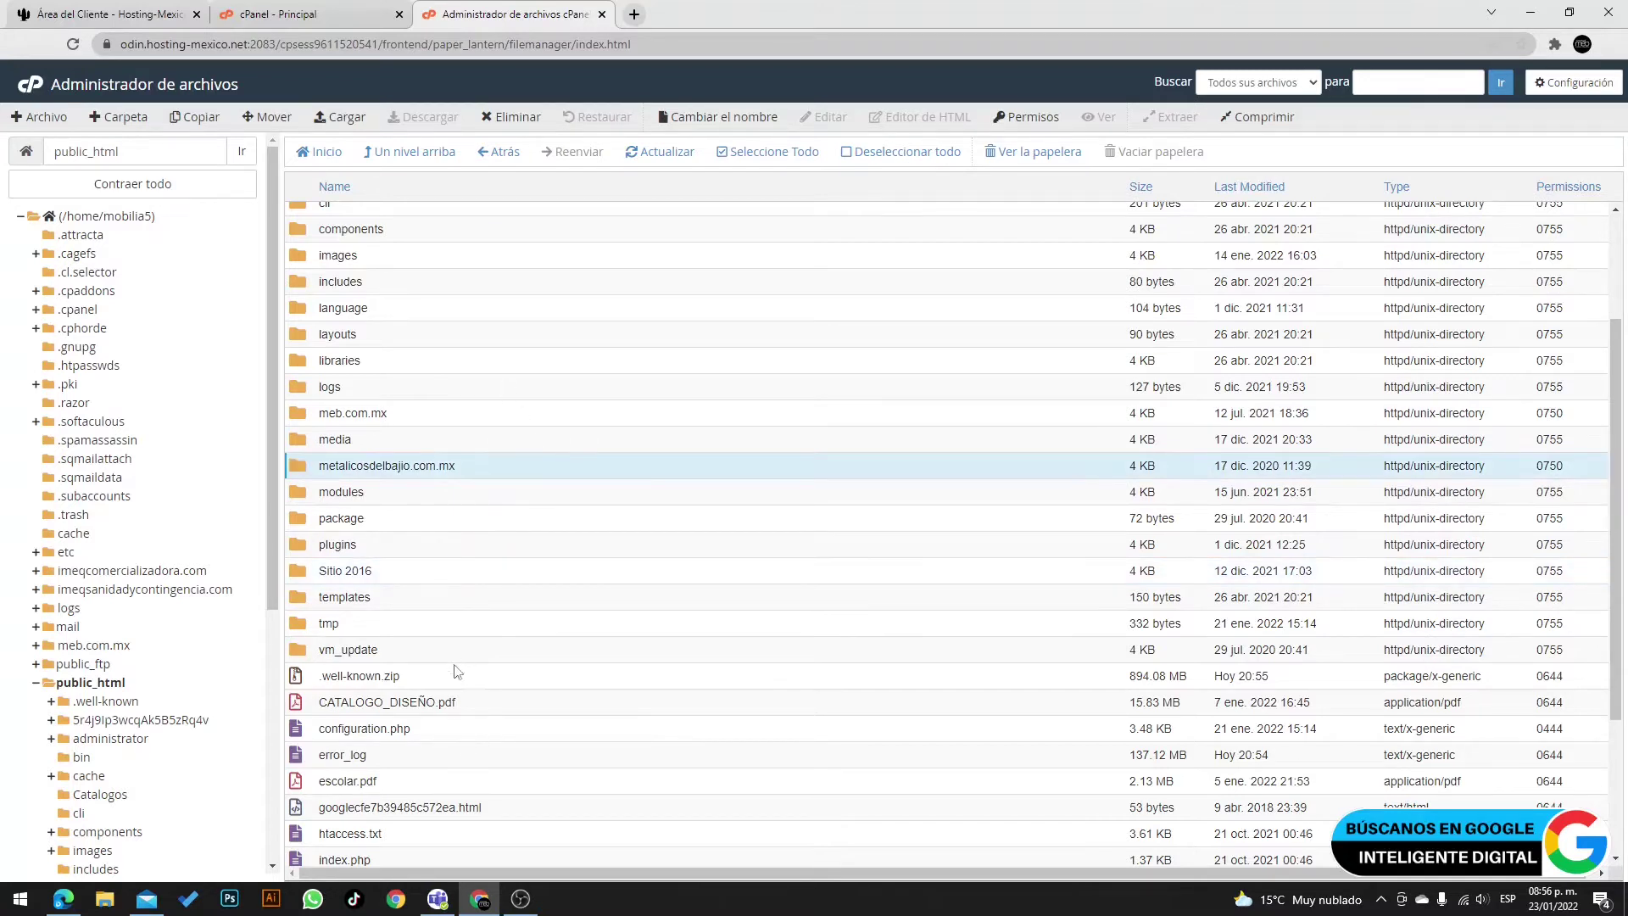
{"action": "left_click", "coordinate": [499, 678]}
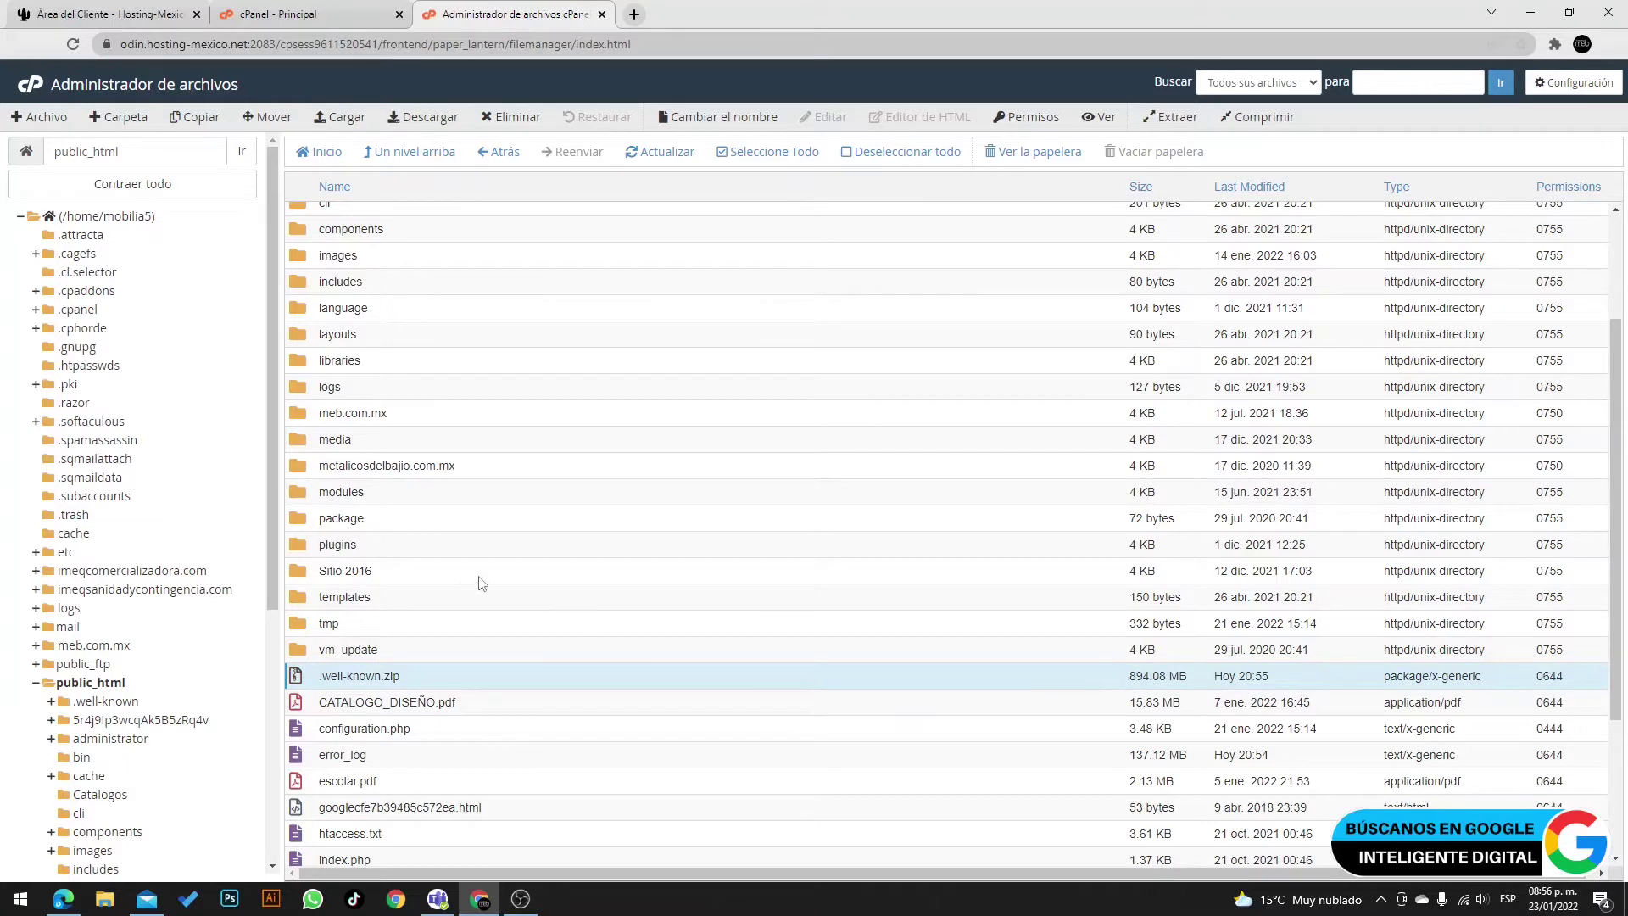
{"action": "left_click", "coordinate": [480, 468]}
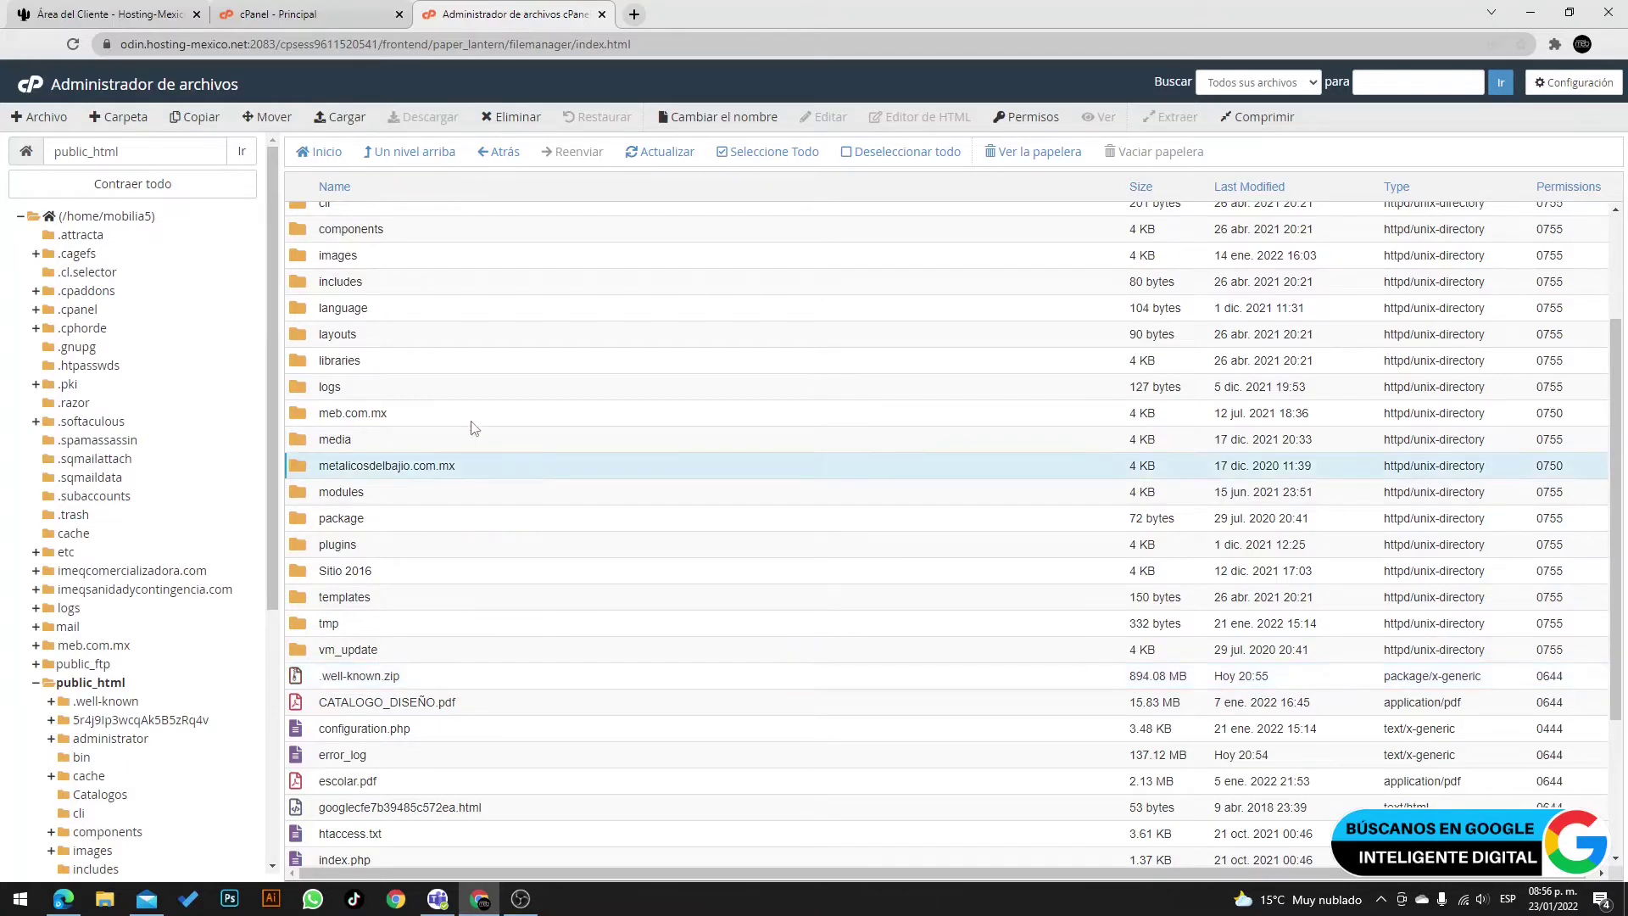
{"action": "left_click", "coordinate": [474, 417]}
{"action": "scroll", "coordinate": [490, 593], "scroll_direction": "down", "scroll_amount": 1}
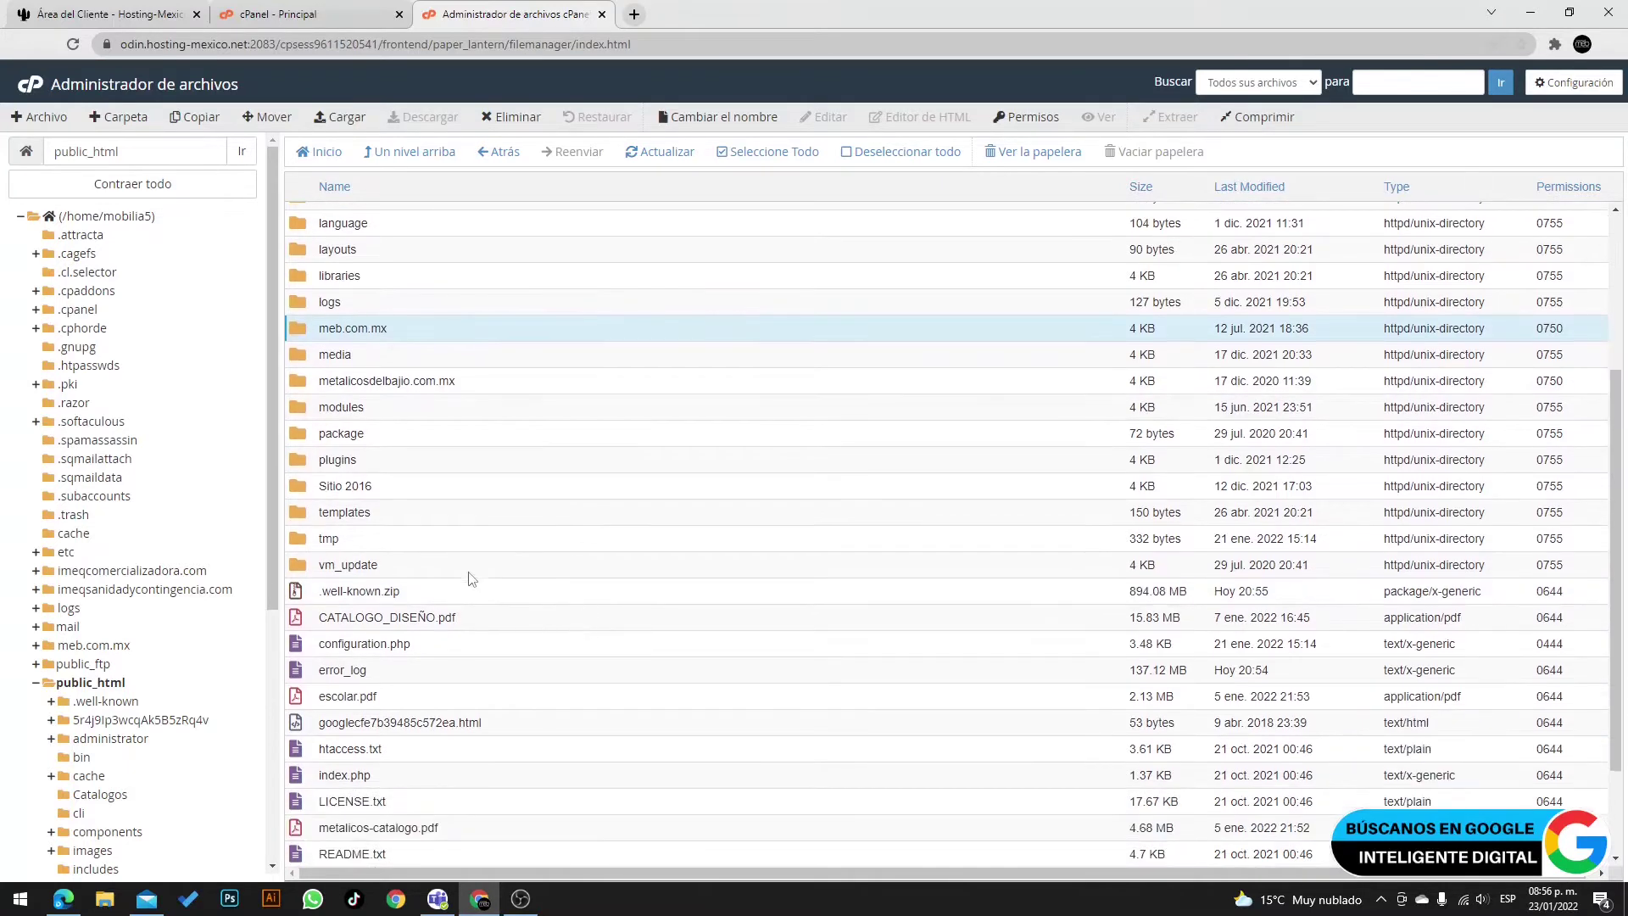
Try to download the .well-known.zip archive from public_html
{"action": "left_click", "coordinate": [483, 605]}
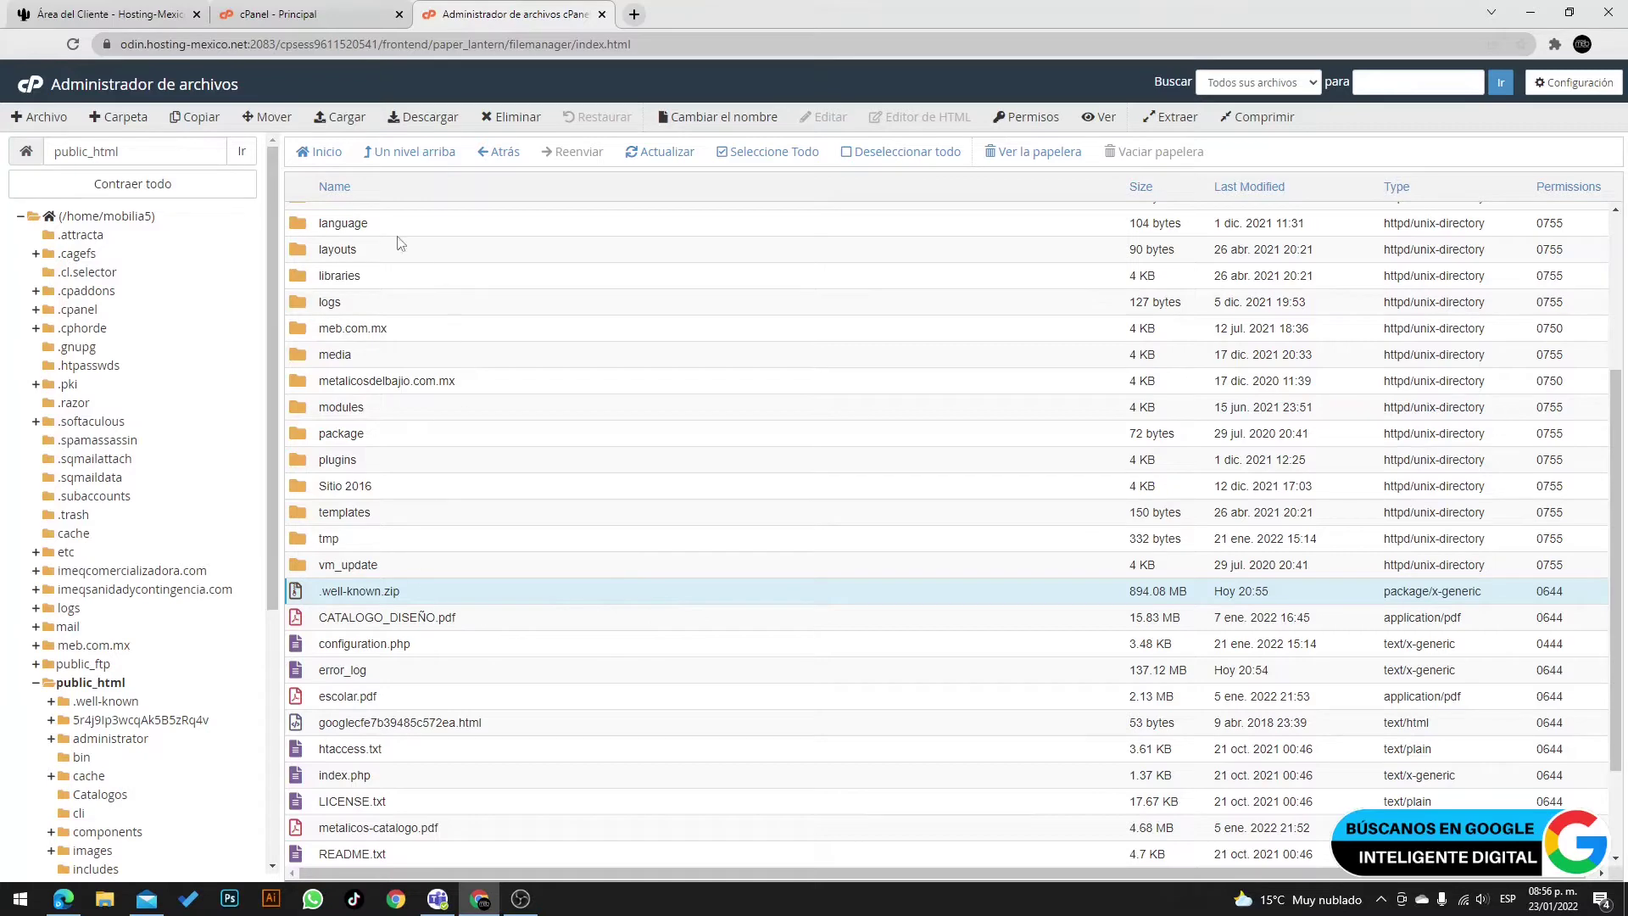
{"action": "scroll", "coordinate": [526, 543], "scroll_direction": "up", "scroll_amount": 3}
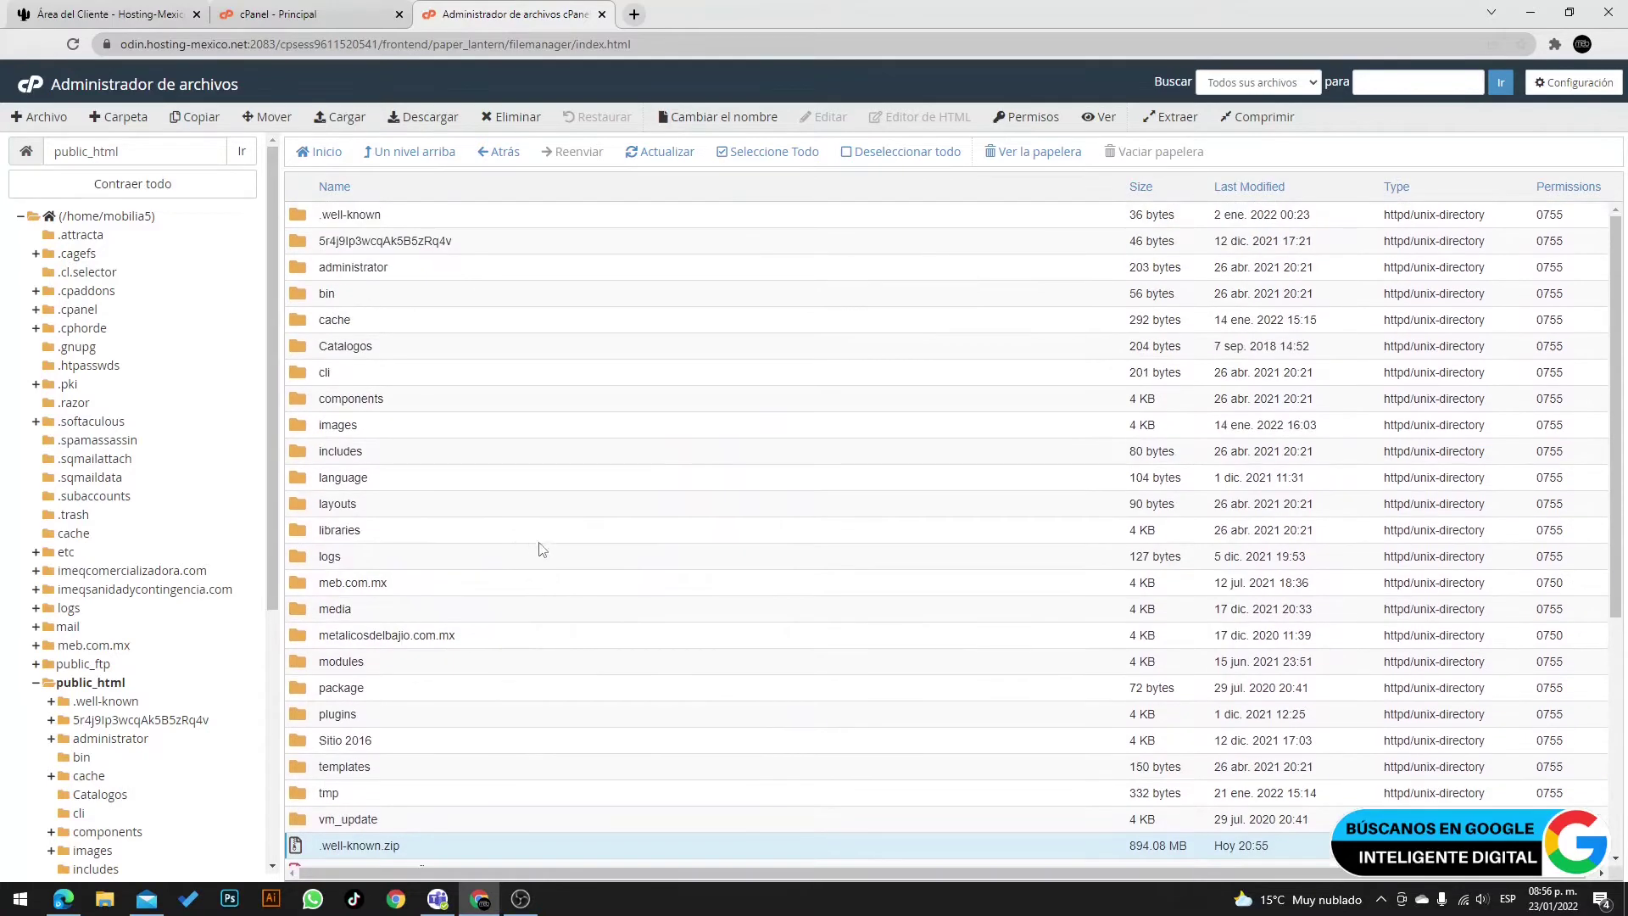
{"action": "scroll", "coordinate": [623, 609], "scroll_direction": "down", "scroll_amount": 4}
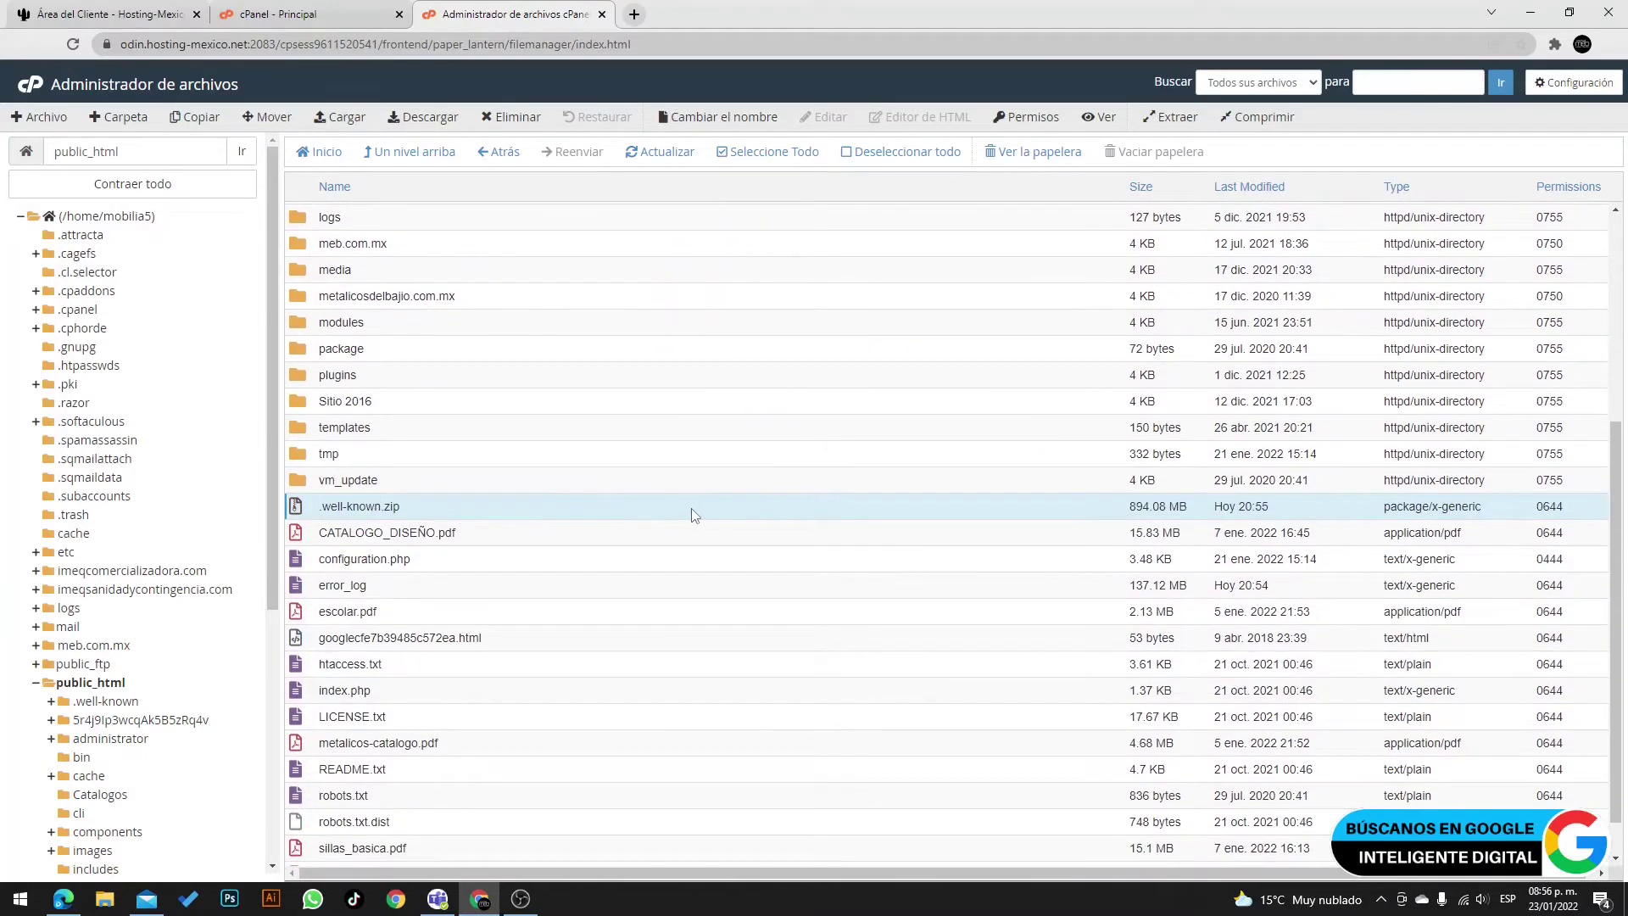
{"action": "left_click", "coordinate": [424, 117]}
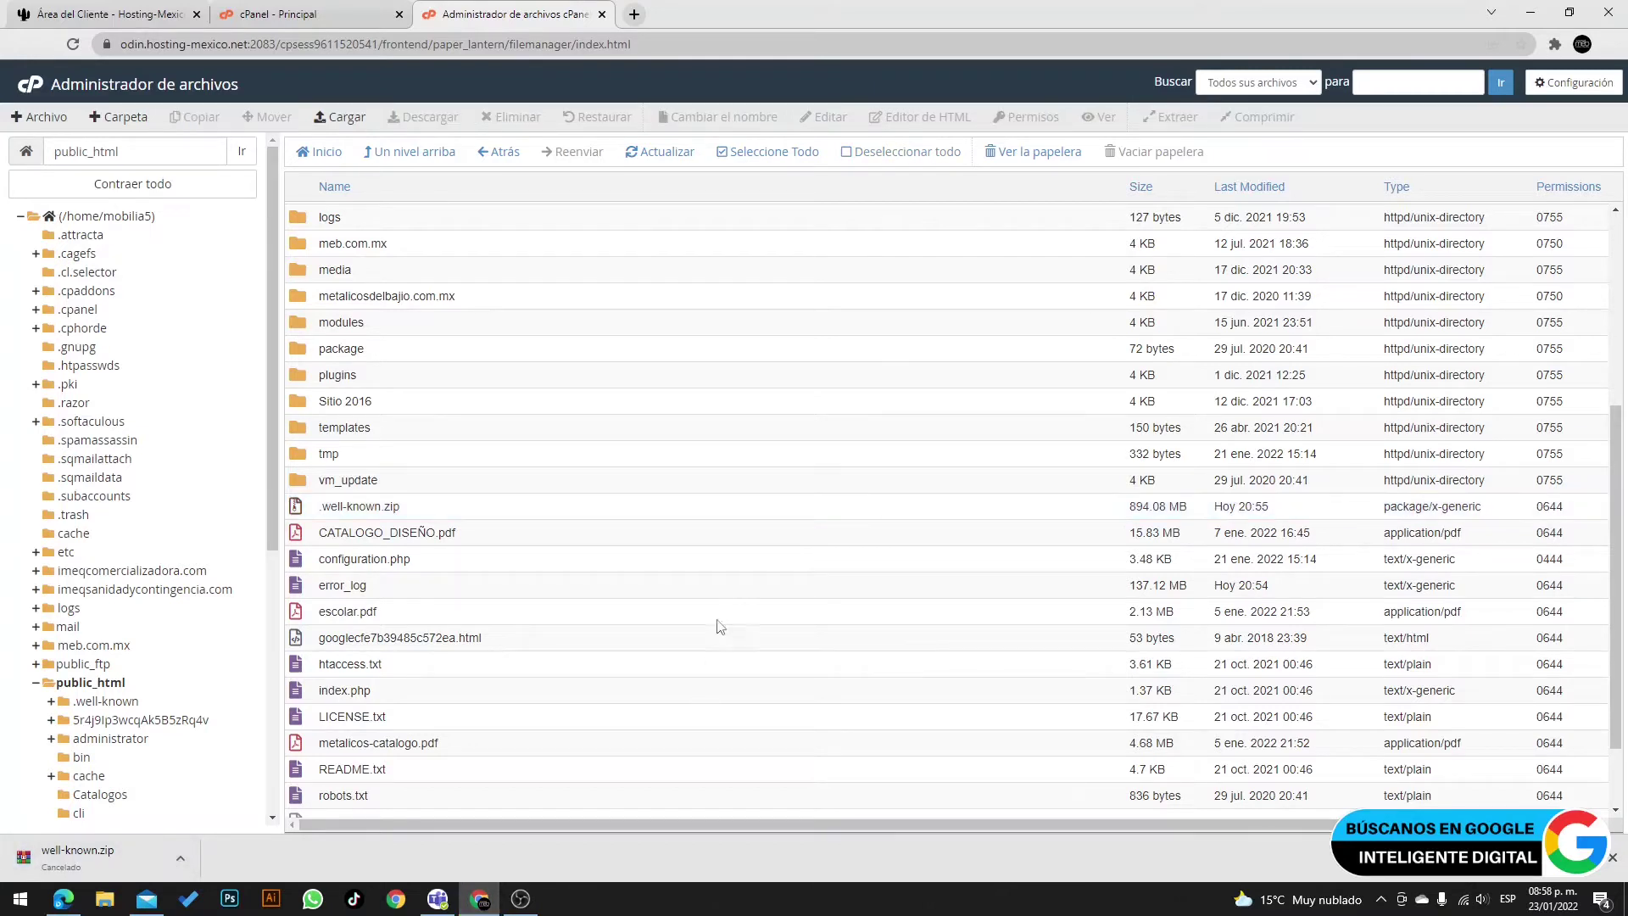
Select everything in public_html except the meb.com.mx, metalicosdelbajio.com.mx and Sitio 2016 folders
{"action": "left_click", "coordinate": [604, 513]}
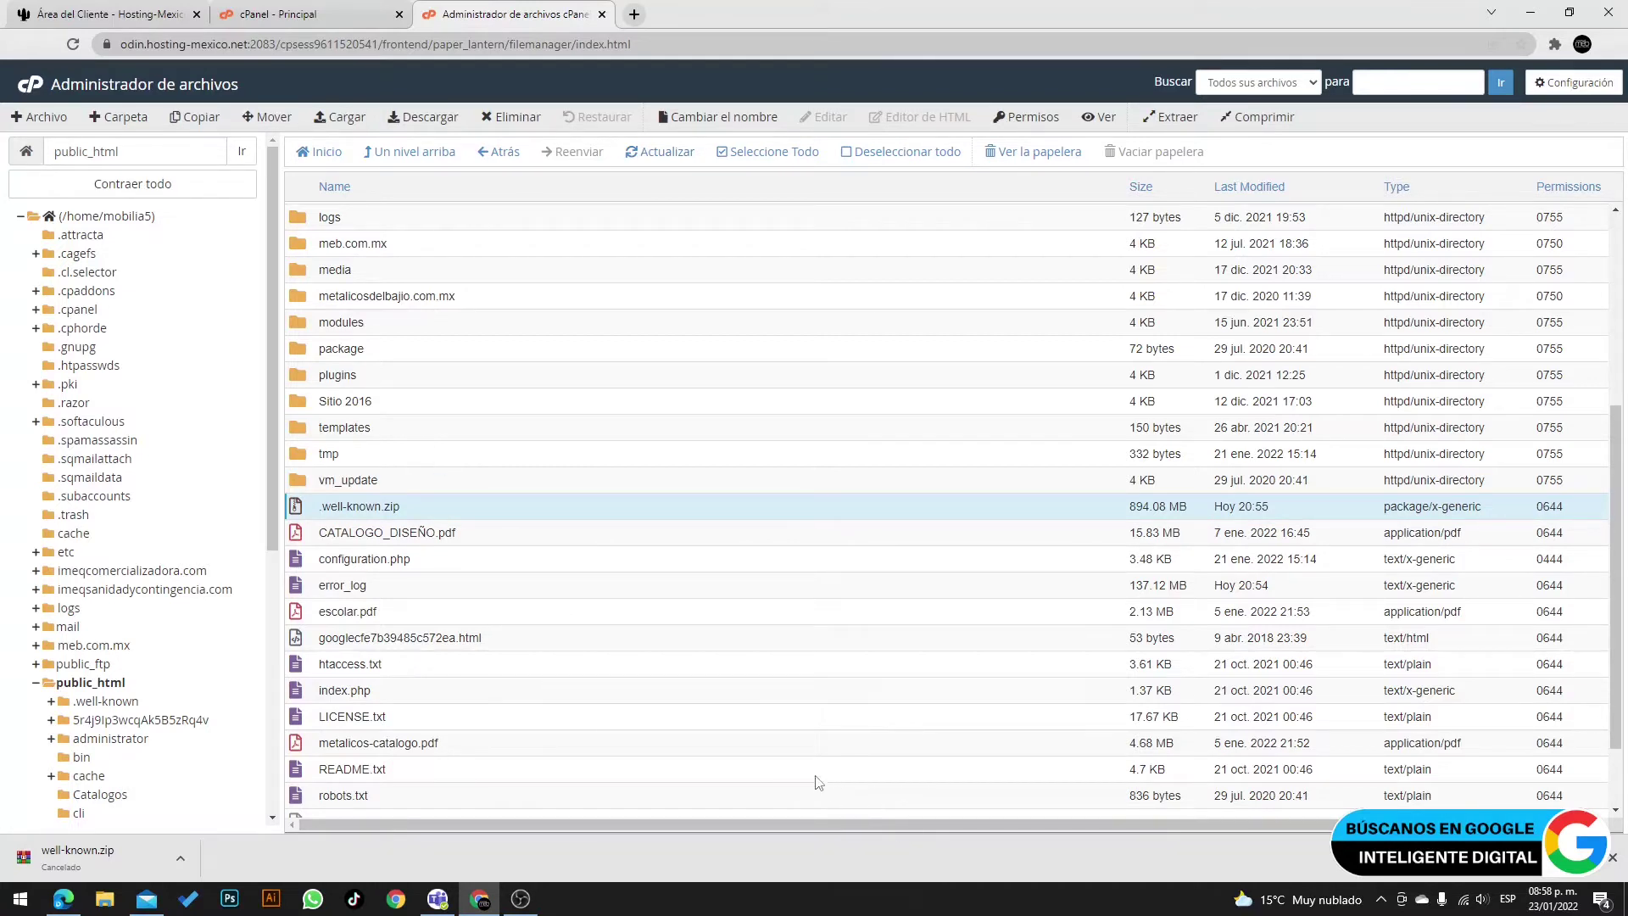
{"action": "left_click", "coordinate": [434, 506]}
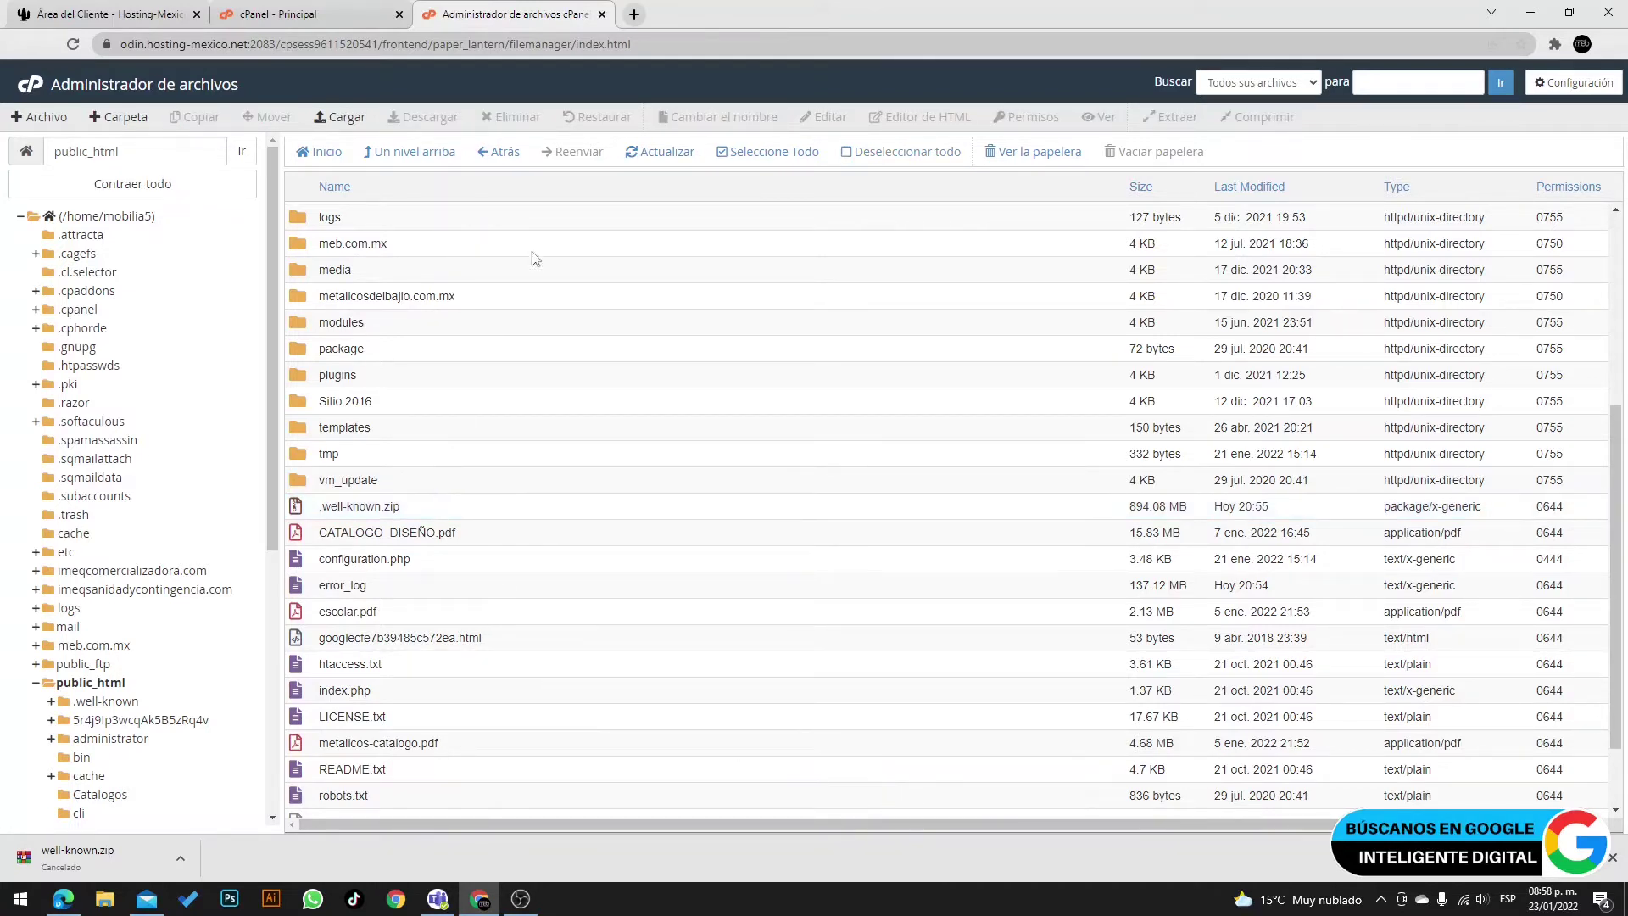
{"action": "left_click", "coordinate": [769, 152]}
{"action": "scroll", "coordinate": [534, 454], "scroll_direction": "down", "scroll_amount": 1}
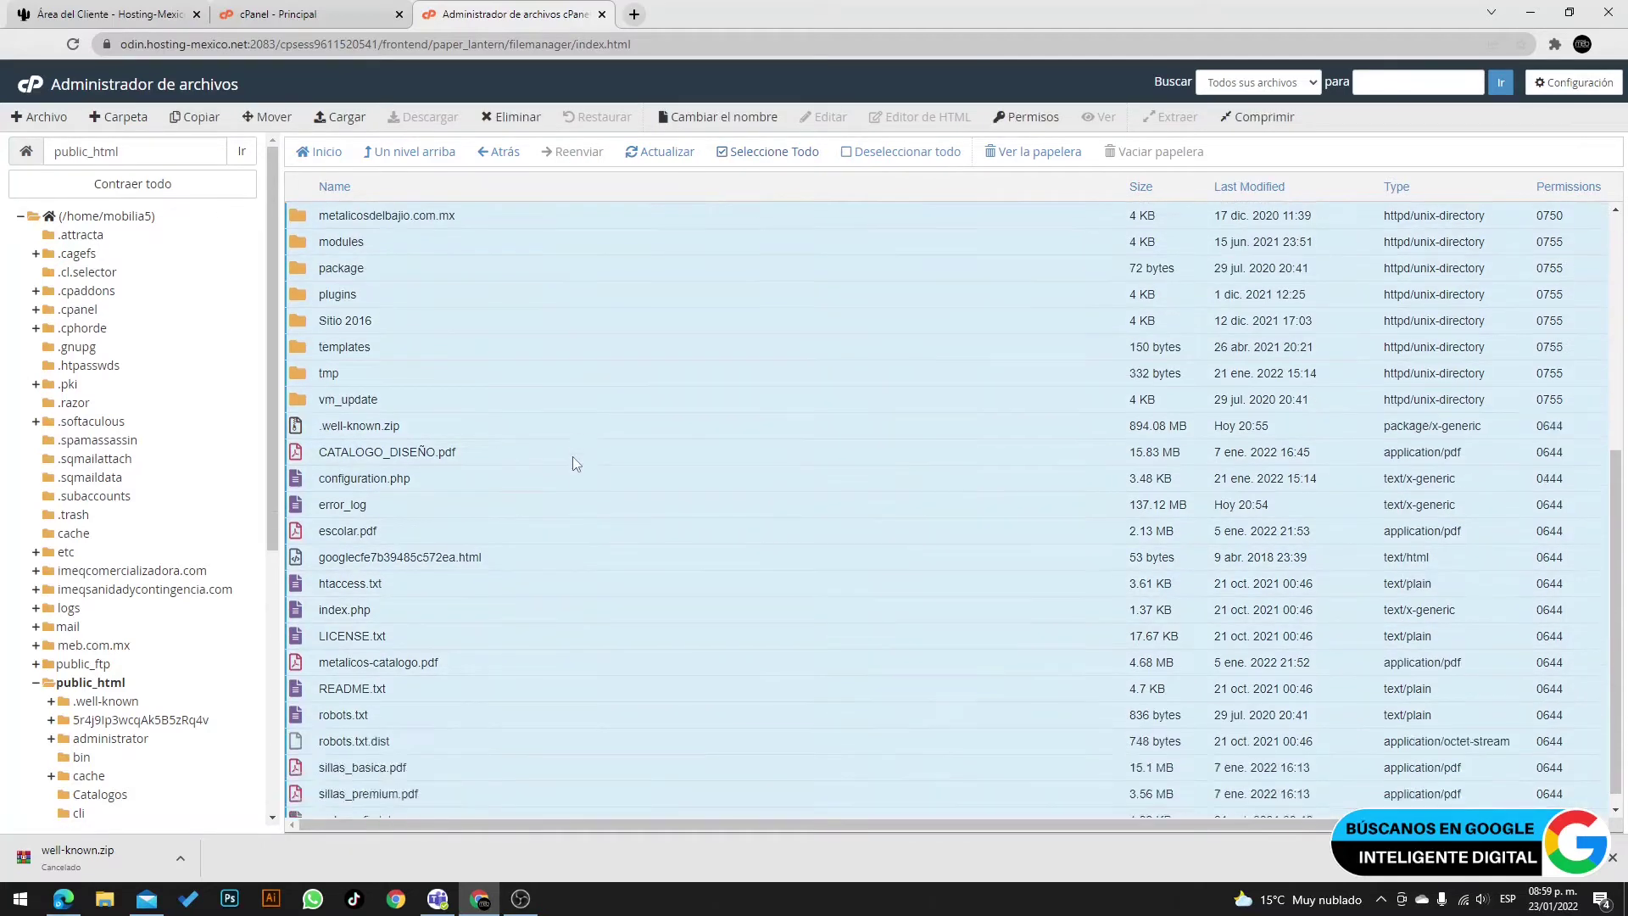
{"action": "scroll", "coordinate": [573, 462], "scroll_direction": "up", "scroll_amount": 5}
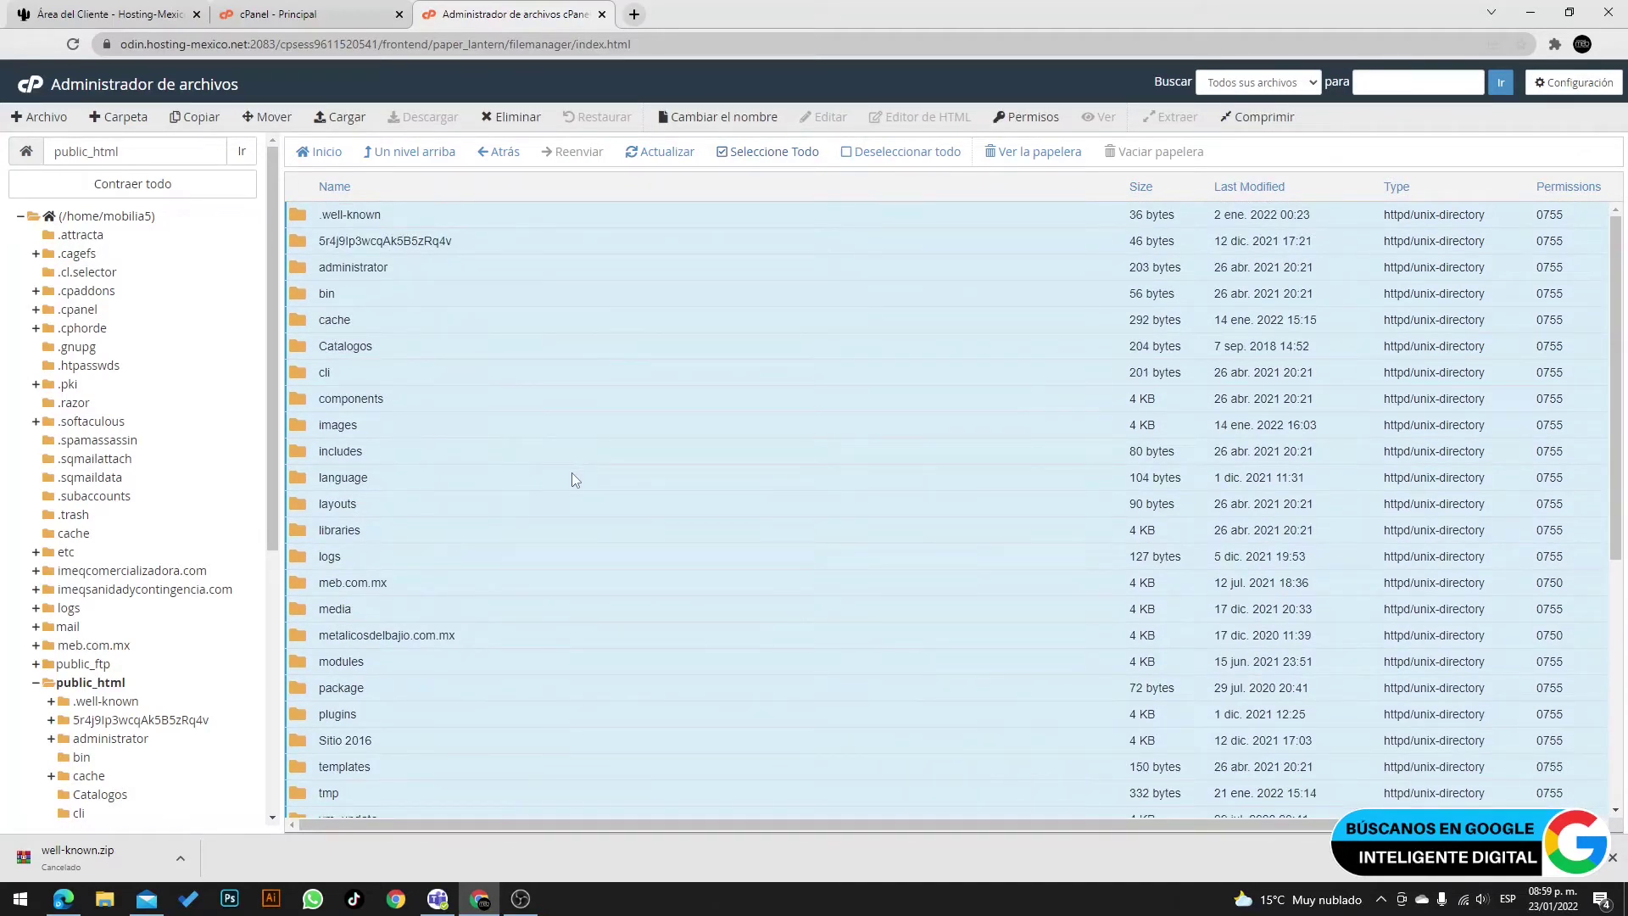
{"action": "scroll", "coordinate": [572, 478], "scroll_direction": "down", "scroll_amount": 1}
{"action": "left_click", "coordinate": [441, 583], "text": "ctrl"}
{"action": "left_click", "coordinate": [463, 635], "text": "ctrl"}
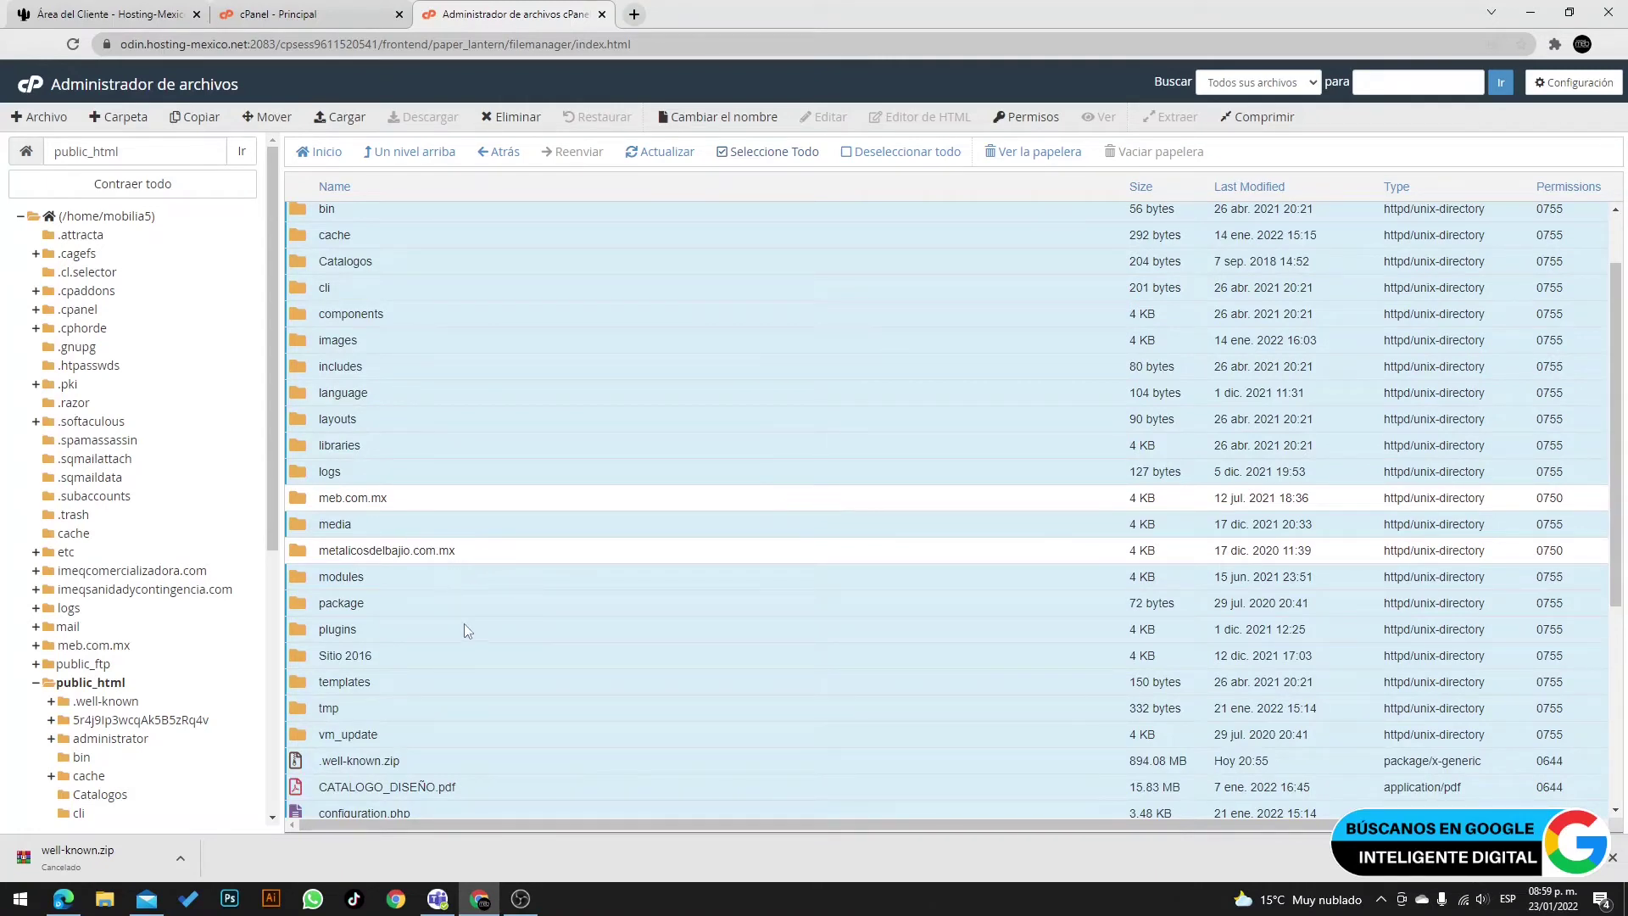
{"action": "scroll", "coordinate": [465, 625], "scroll_direction": "down", "scroll_amount": 1}
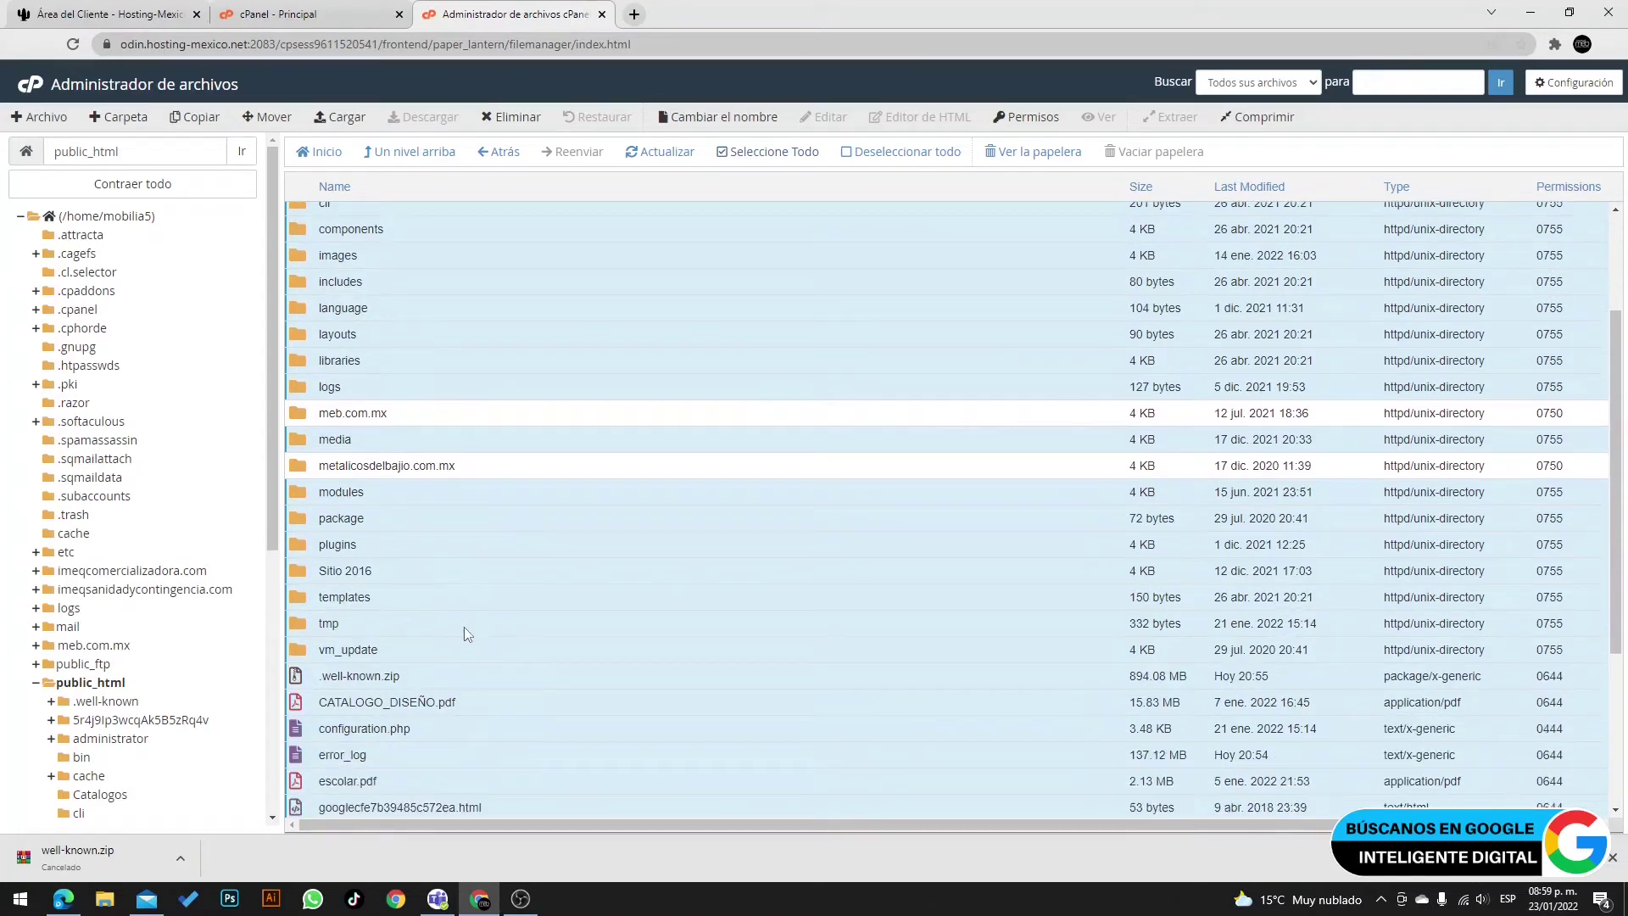
{"action": "left_click", "coordinate": [407, 568], "text": "ctrl"}
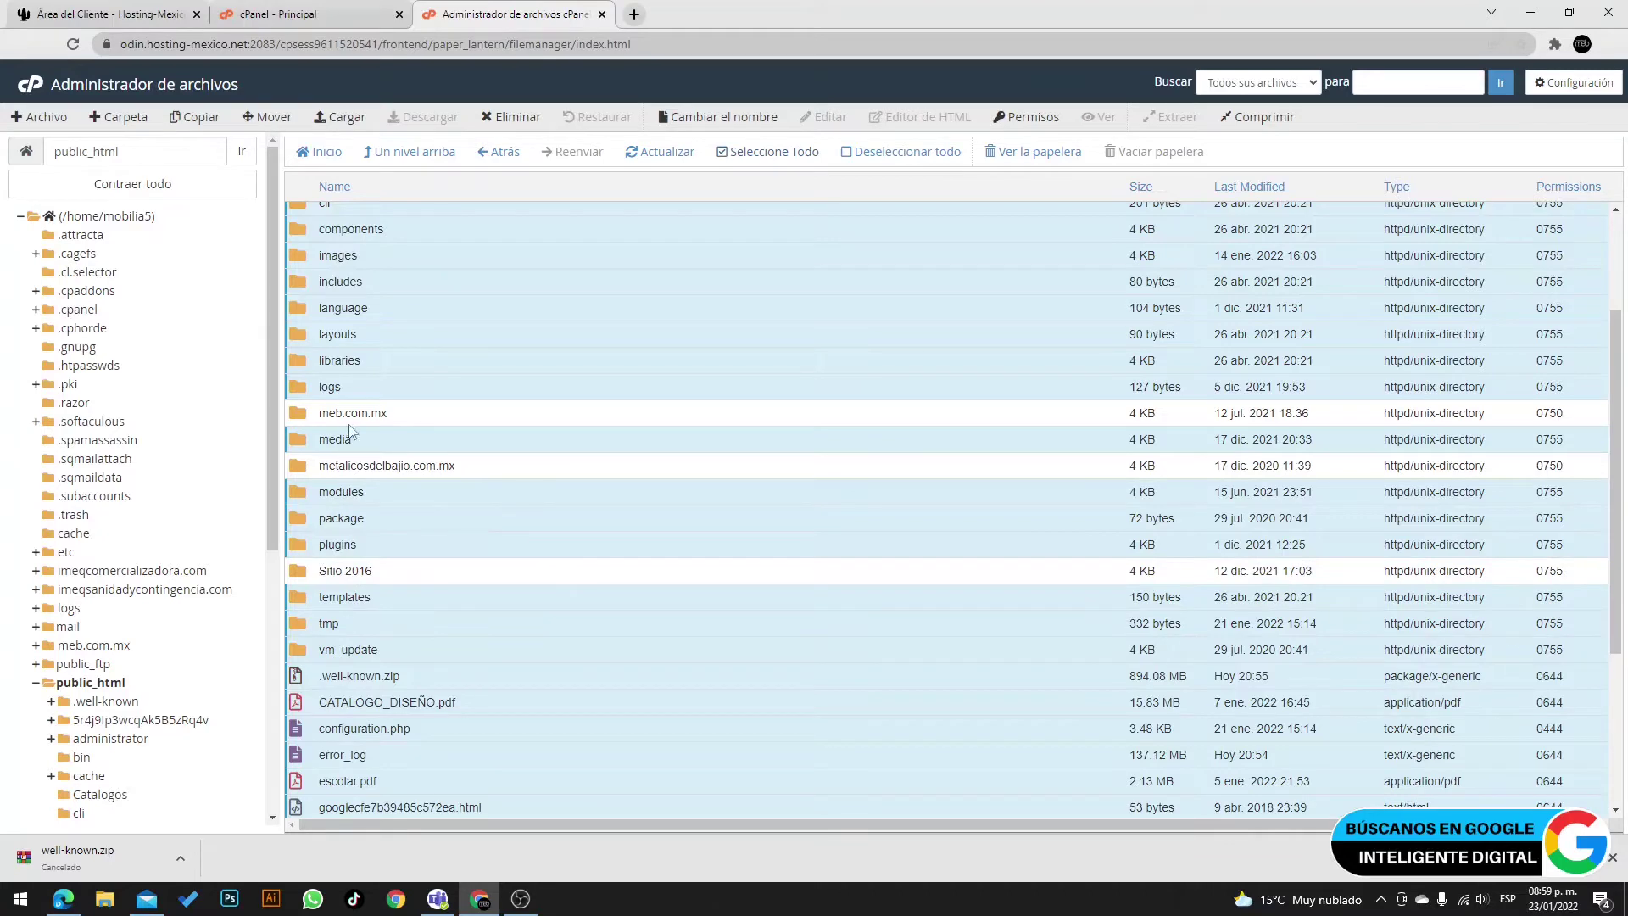
{"action": "scroll", "coordinate": [418, 617], "scroll_direction": "down", "scroll_amount": 3}
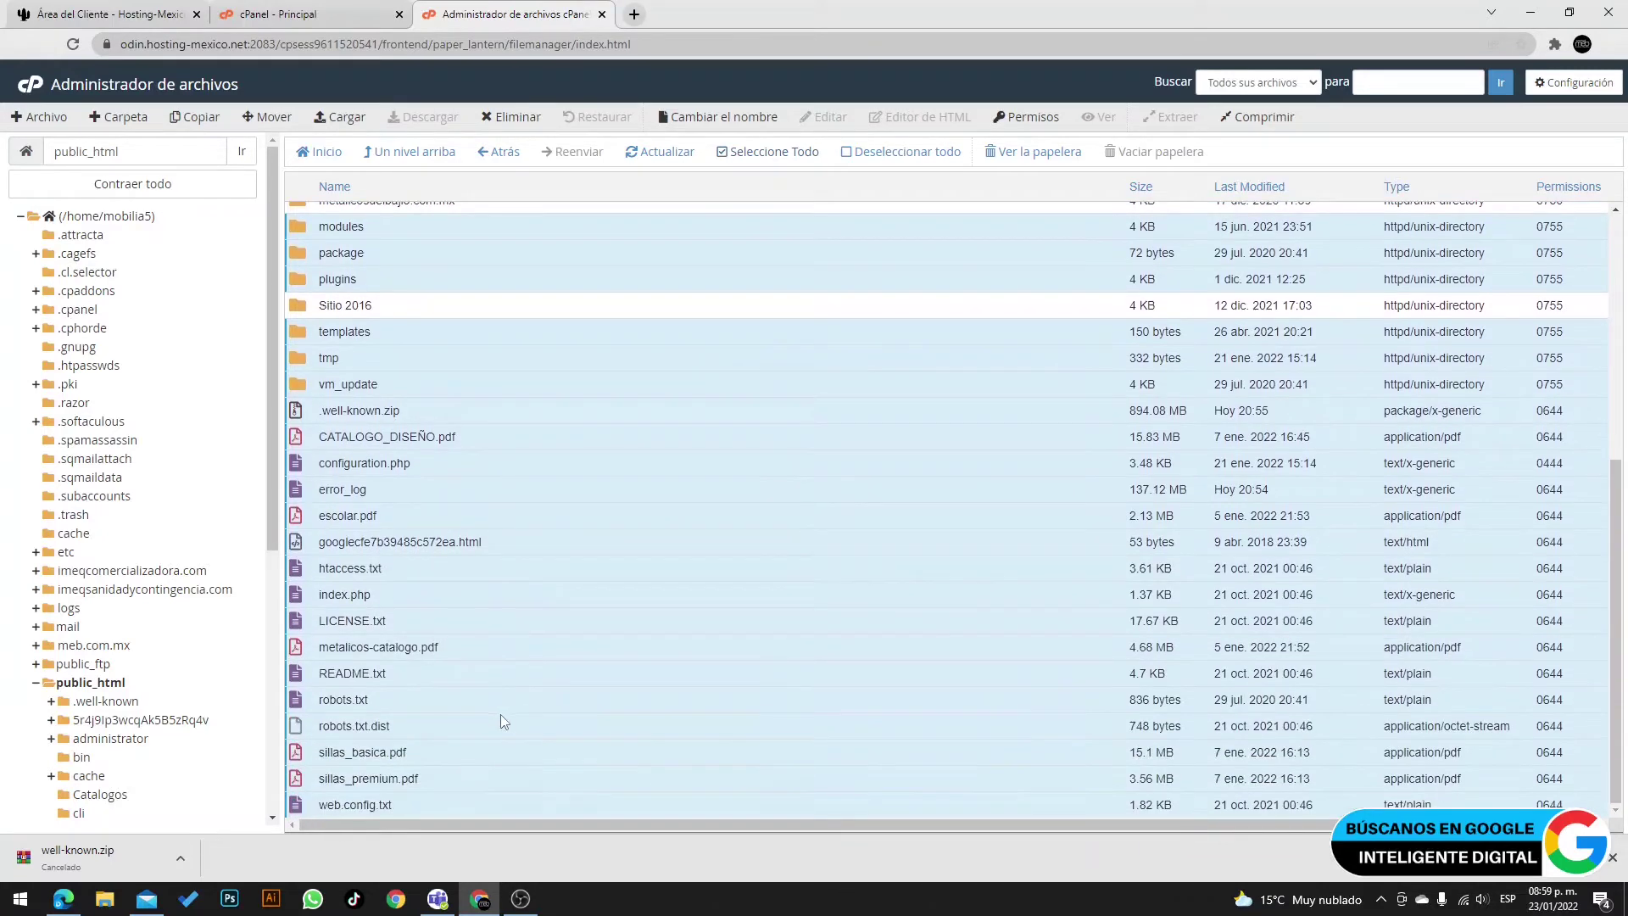
{"action": "scroll", "coordinate": [379, 740], "scroll_direction": "up", "scroll_amount": 5}
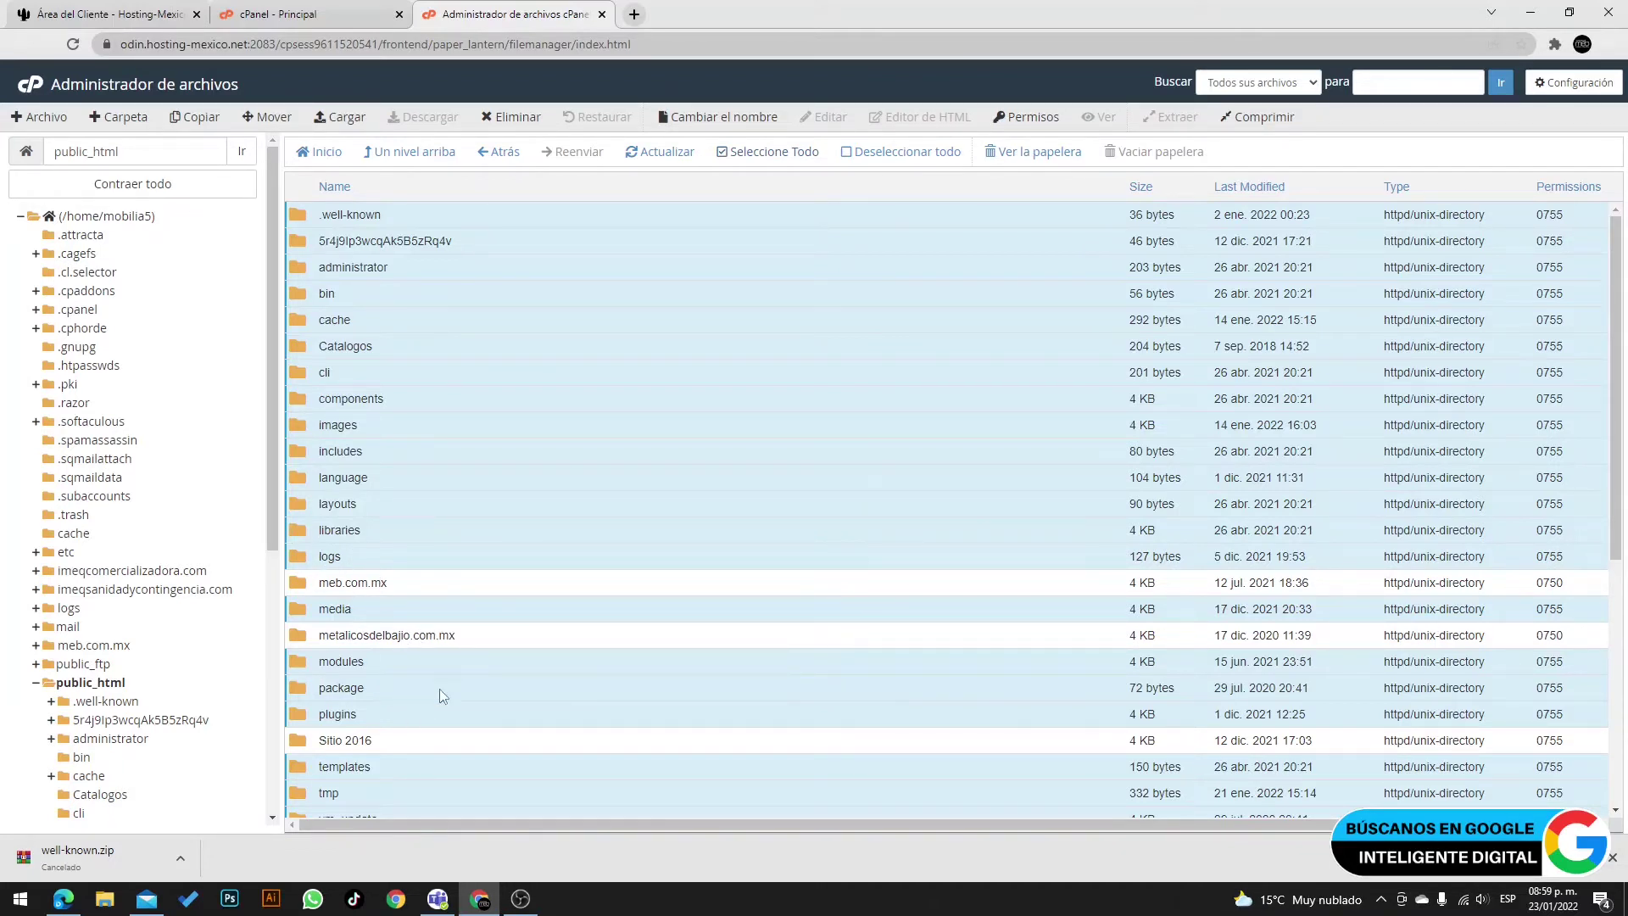
Compress the selected files and folders into a zip archive and dismiss the compression results
{"action": "left_click", "coordinate": [1259, 117]}
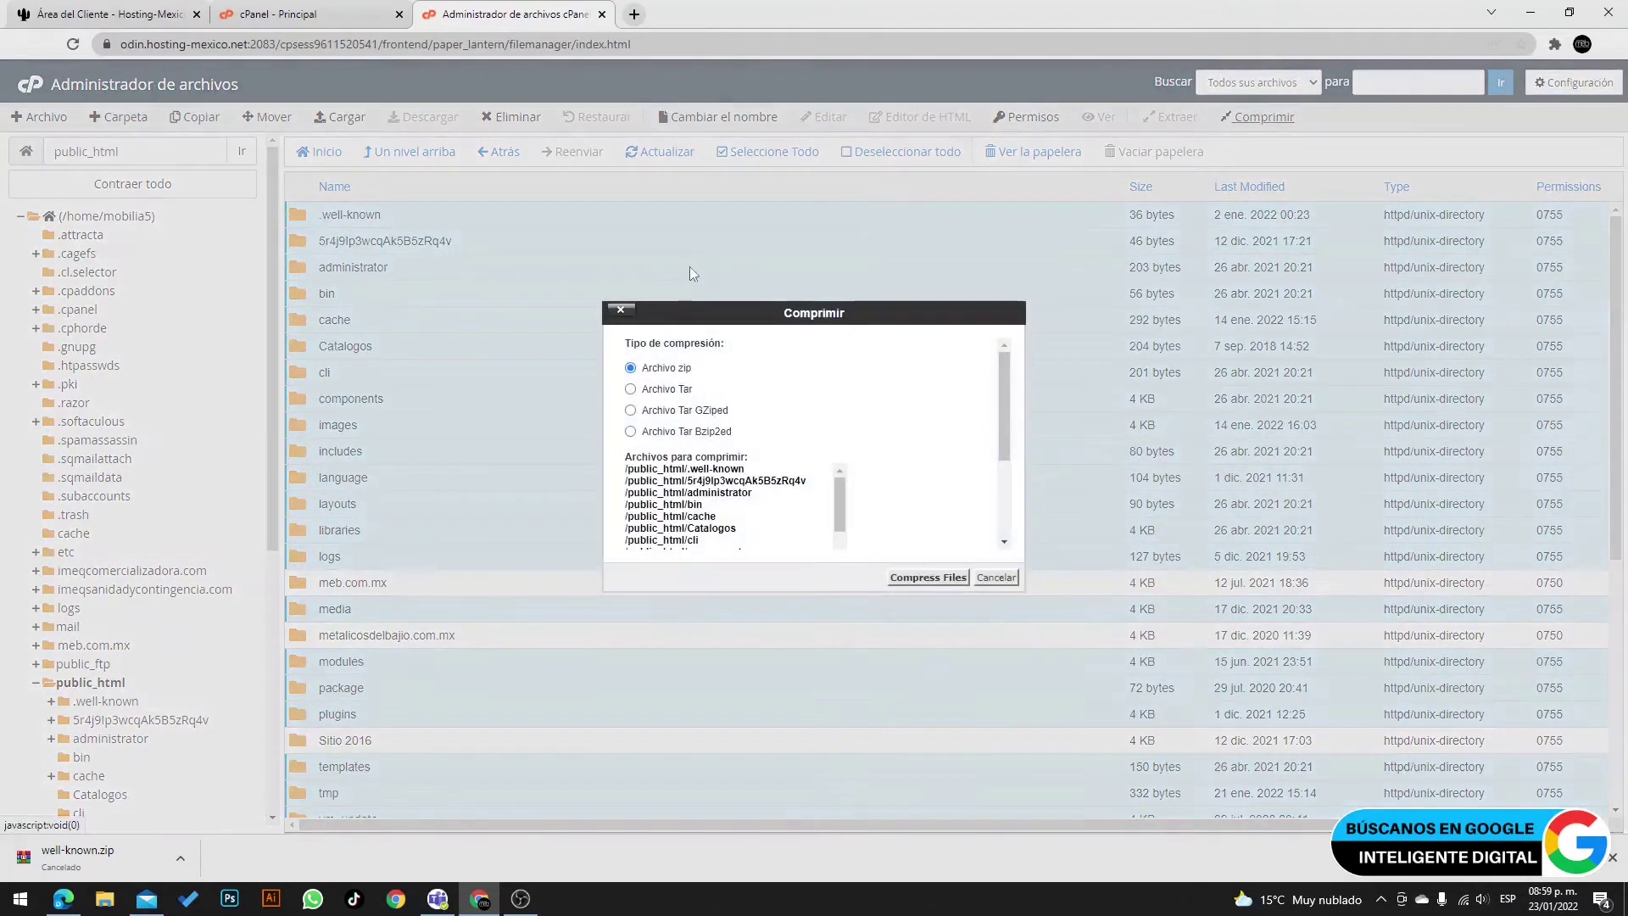
{"action": "left_click", "coordinate": [933, 578]}
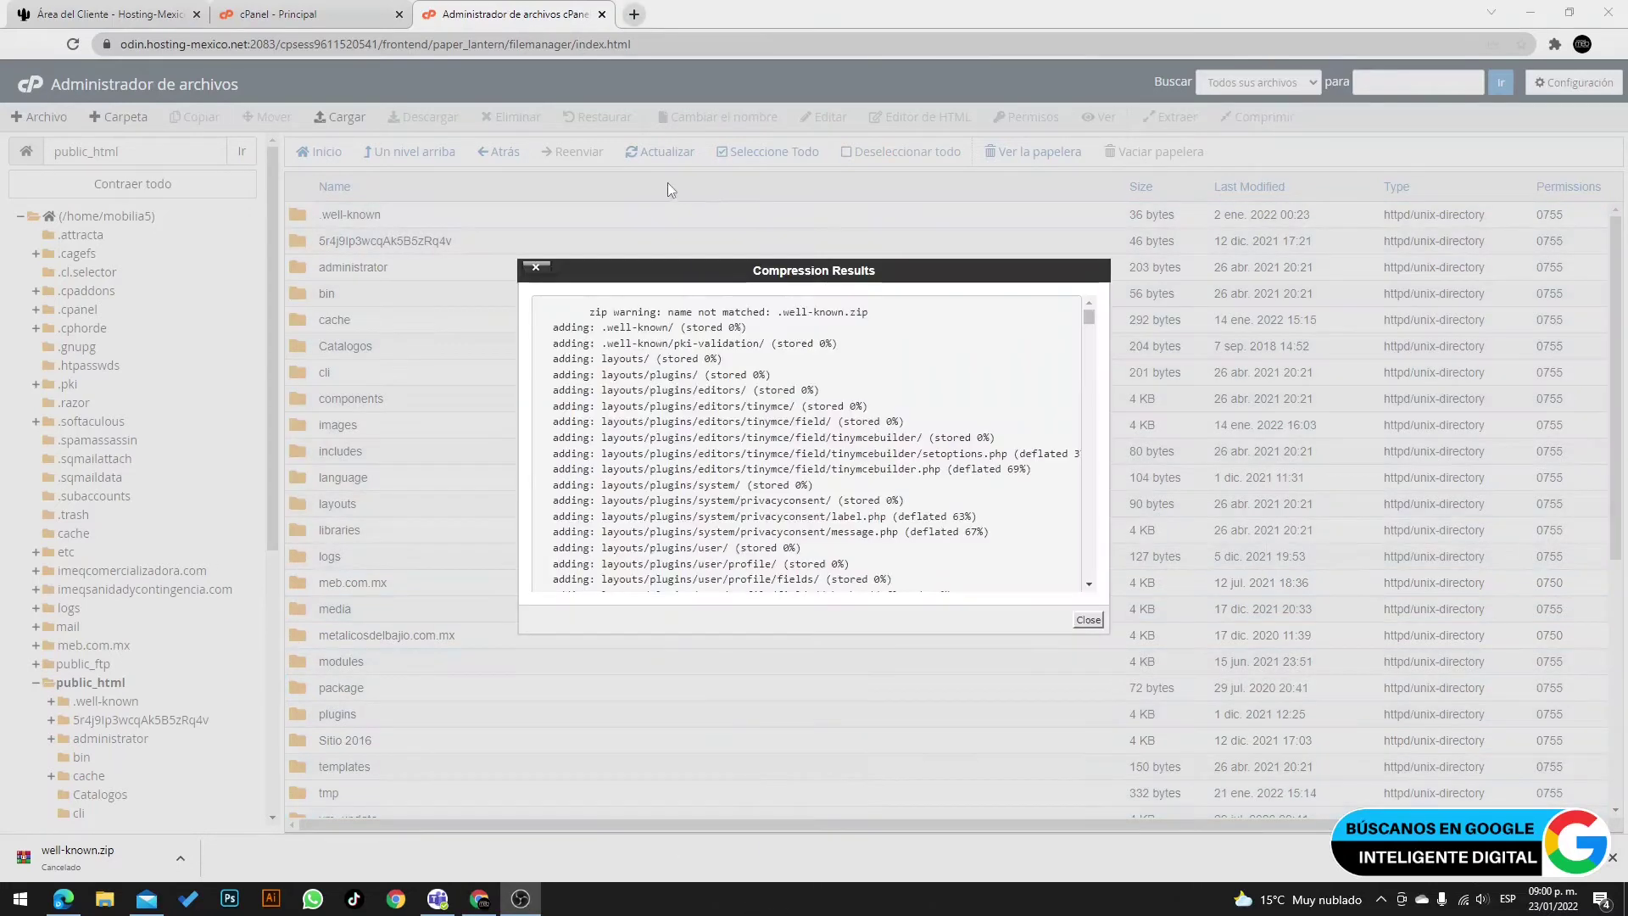
{"action": "left_click", "coordinate": [1088, 619]}
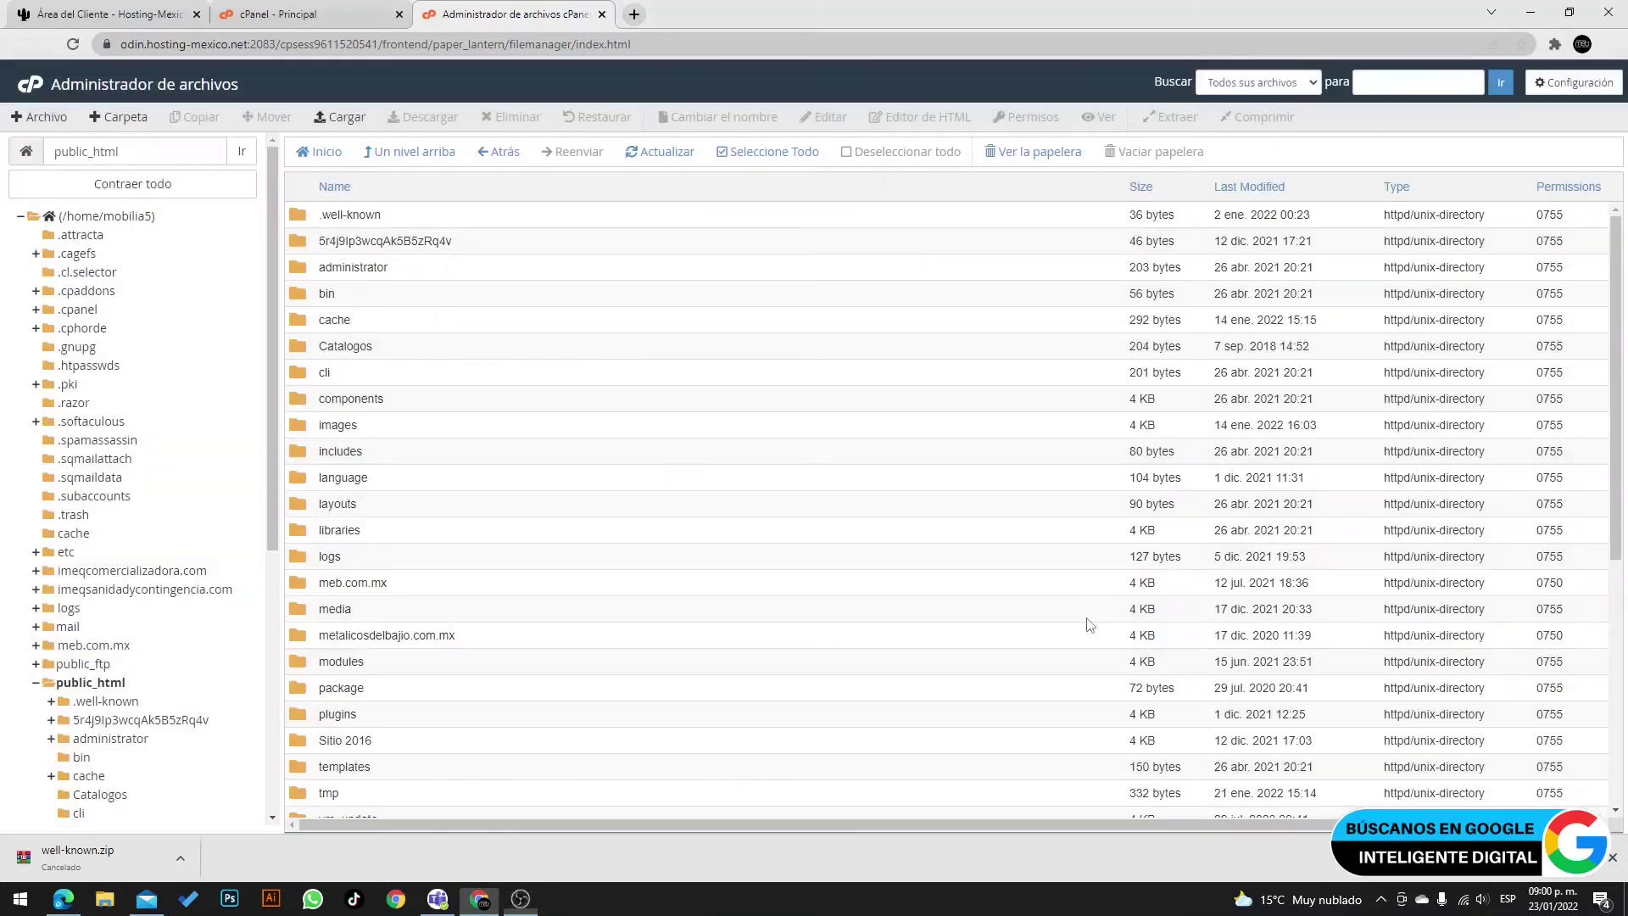
Check the size of the regenerated .well-known.zip archive and reload the public_html folder listing
{"action": "scroll", "coordinate": [585, 458], "scroll_direction": "down", "scroll_amount": 5}
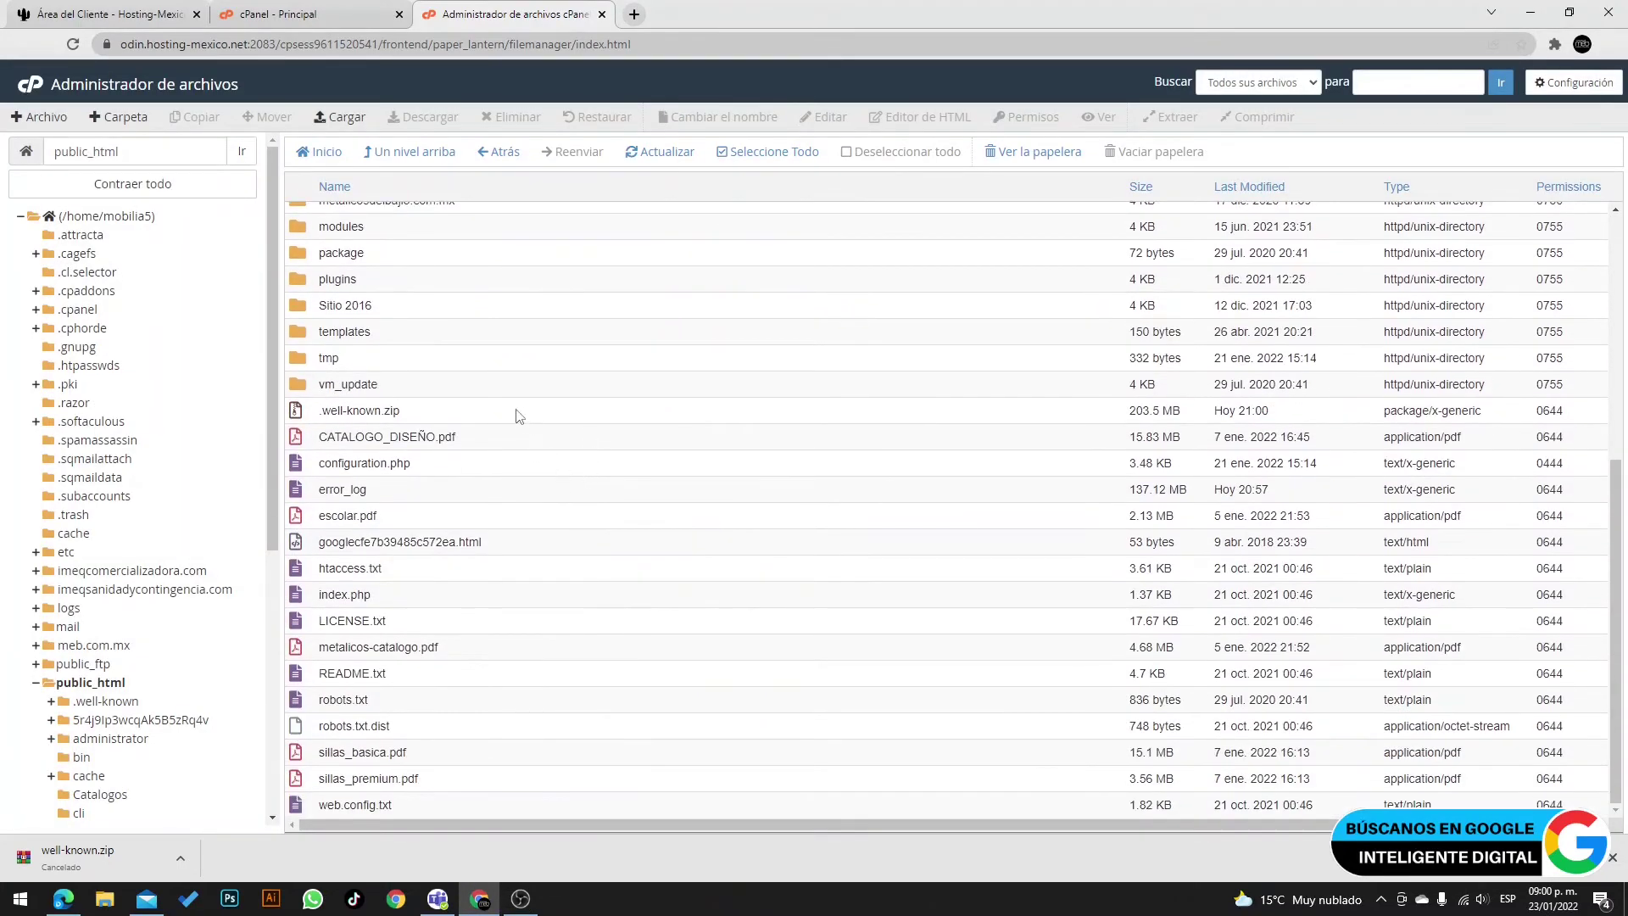
{"action": "left_click", "coordinate": [453, 416]}
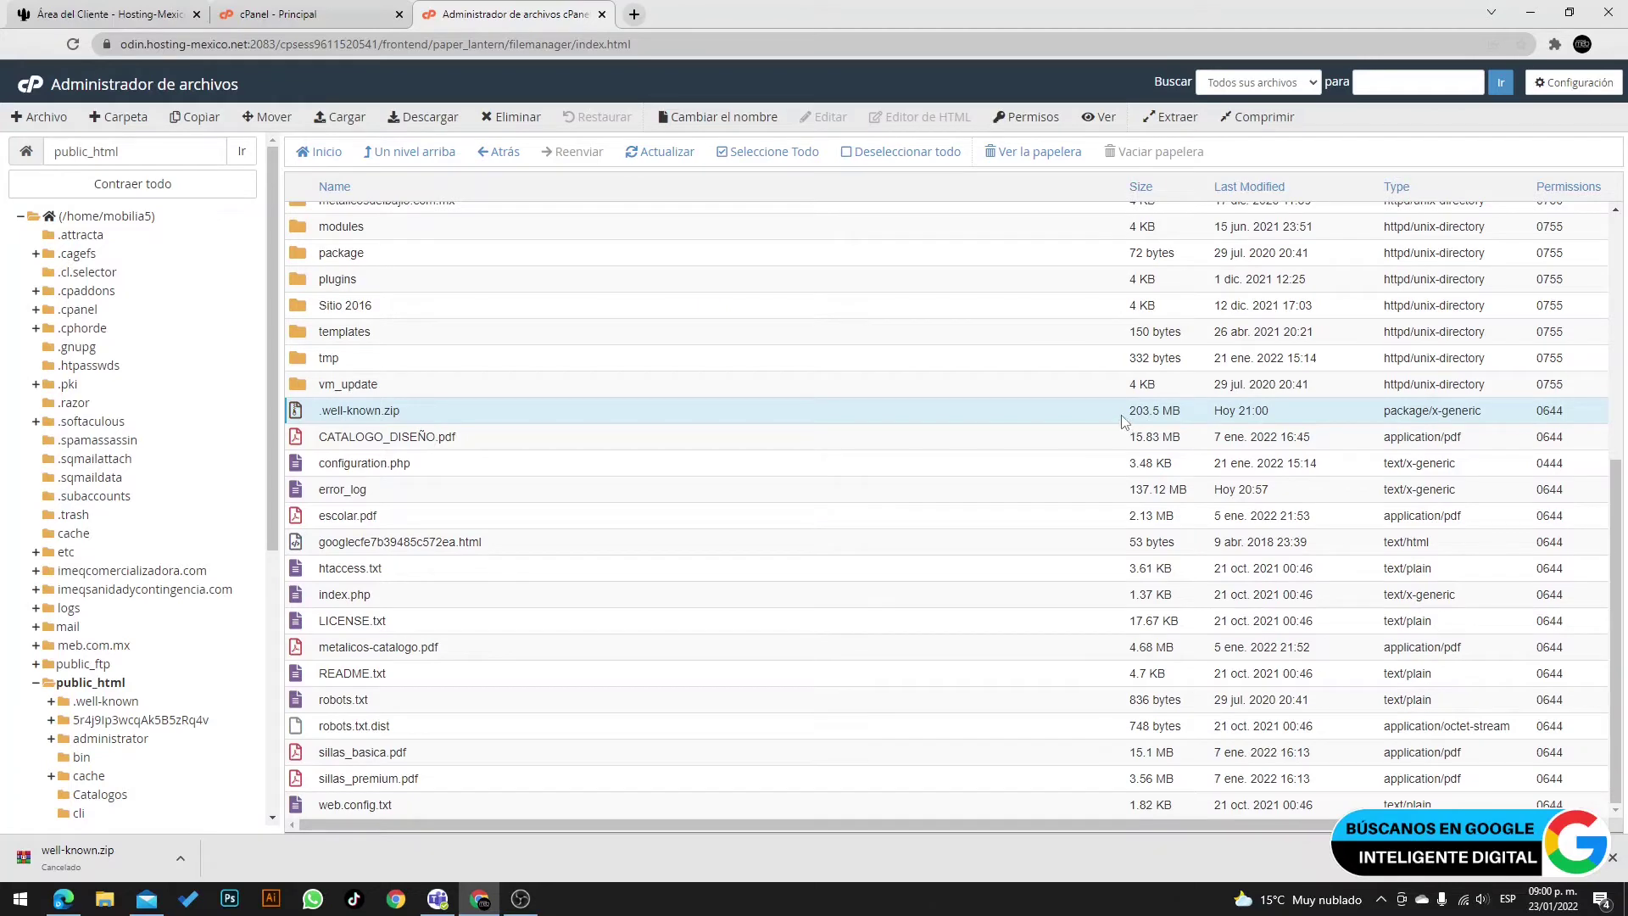
{"action": "left_click", "coordinate": [112, 684]}
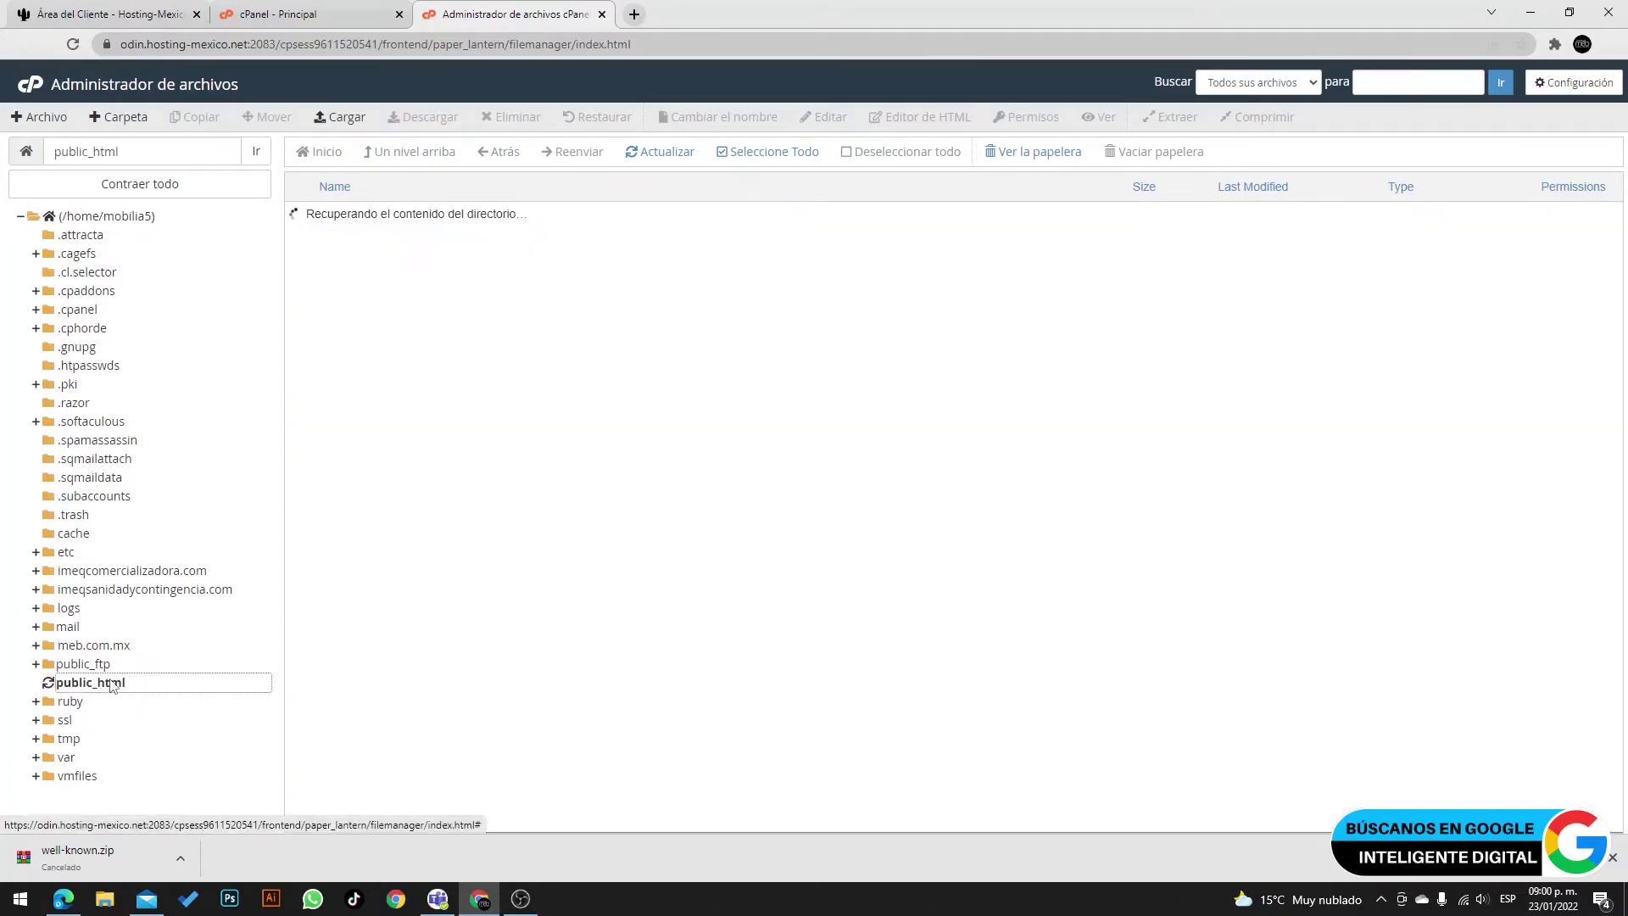
{"action": "scroll", "coordinate": [534, 435], "scroll_direction": "down", "scroll_amount": 3}
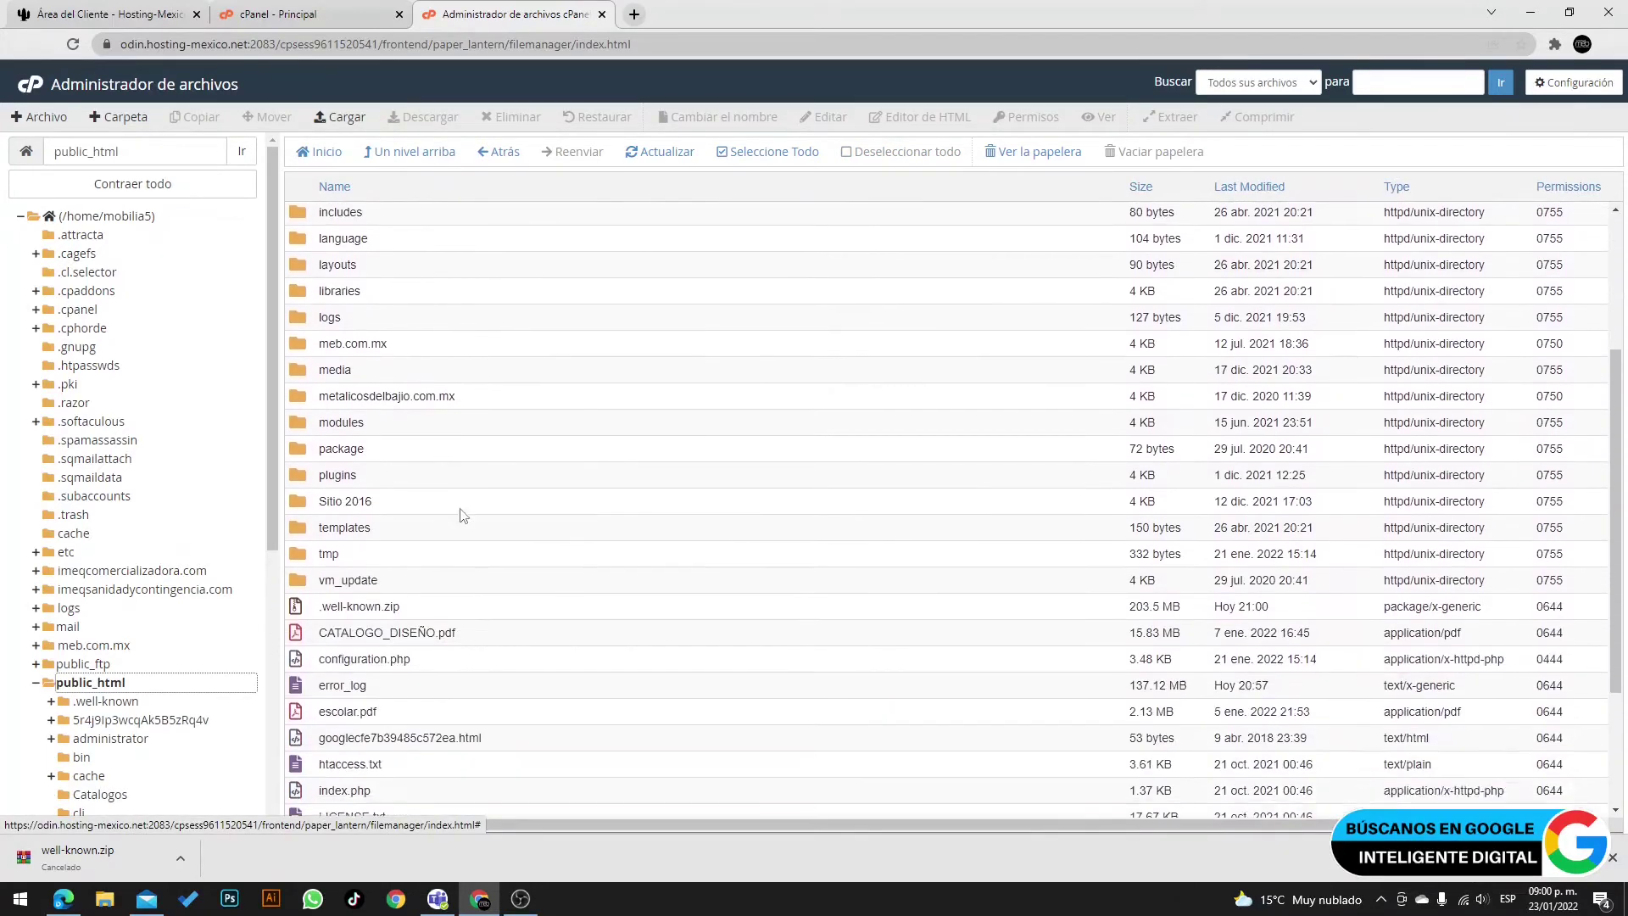
Download the .well-known.zip archive from public_html
{"action": "left_click", "coordinate": [940, 591]}
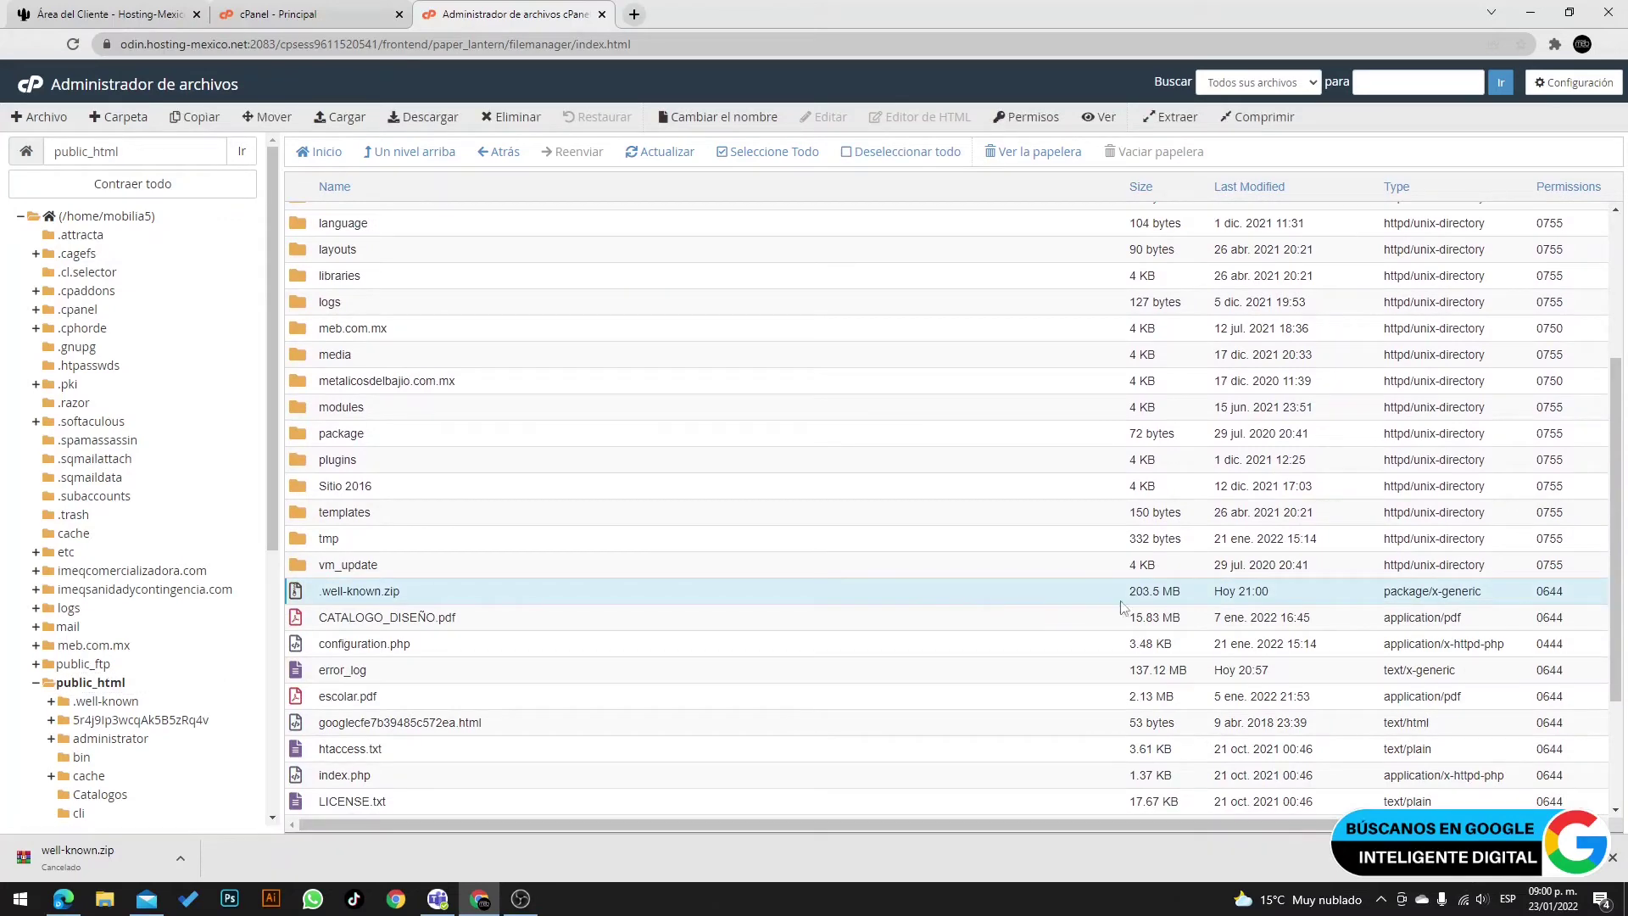
{"action": "left_click", "coordinate": [180, 861]}
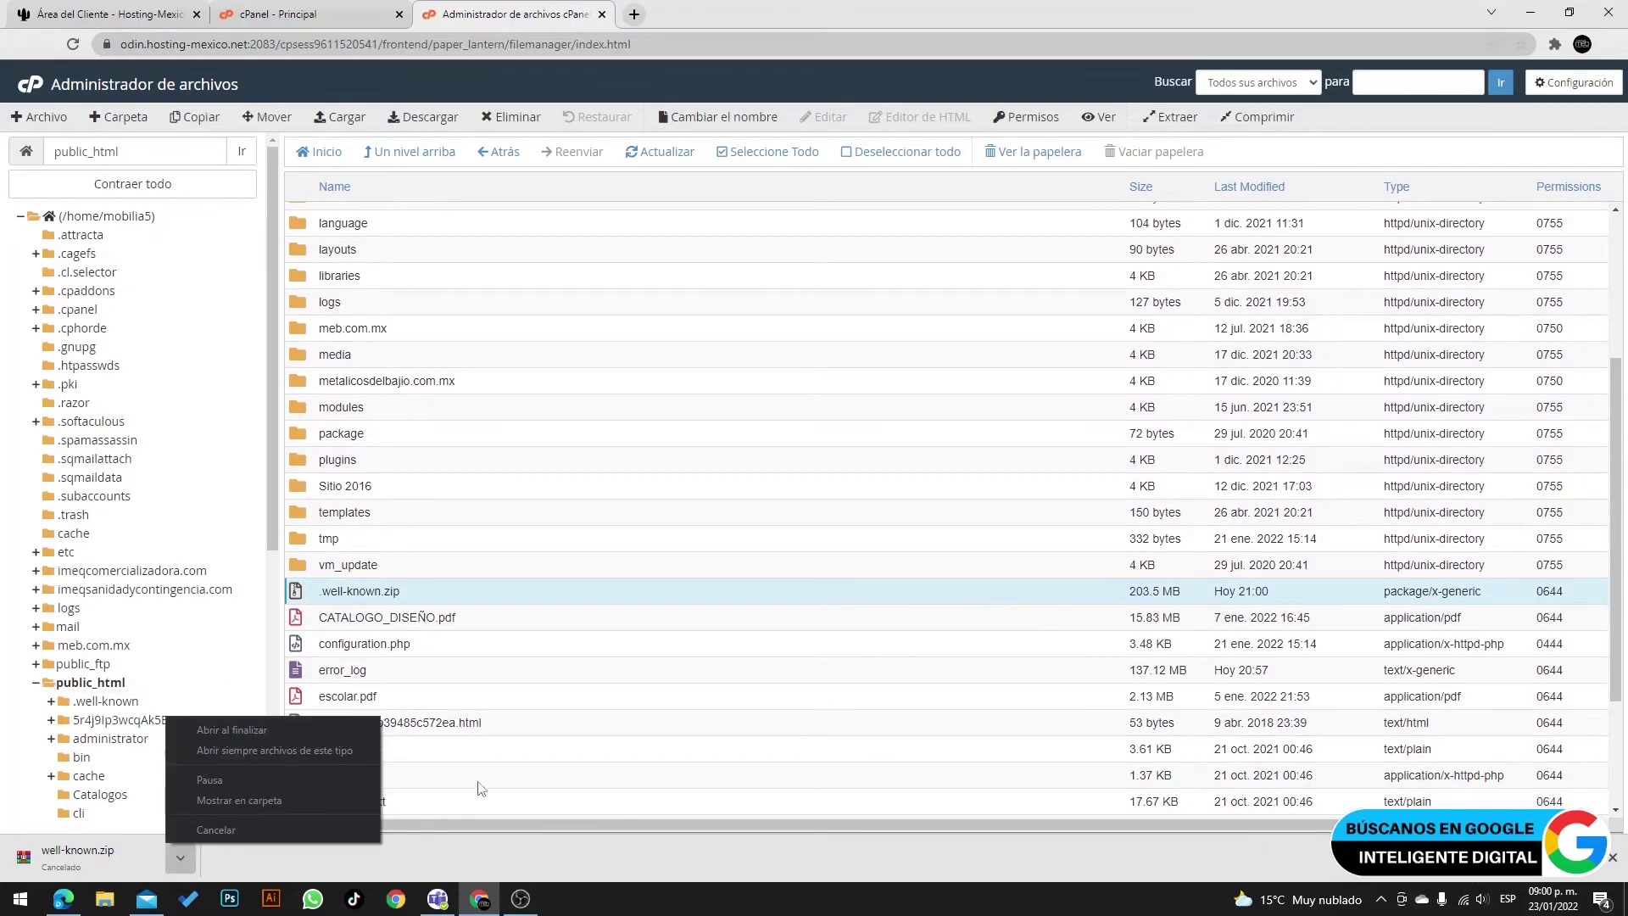
{"action": "left_click", "coordinate": [647, 879]}
{"action": "scroll", "coordinate": [793, 681], "scroll_direction": "down", "scroll_amount": 2}
{"action": "left_click", "coordinate": [424, 117]}
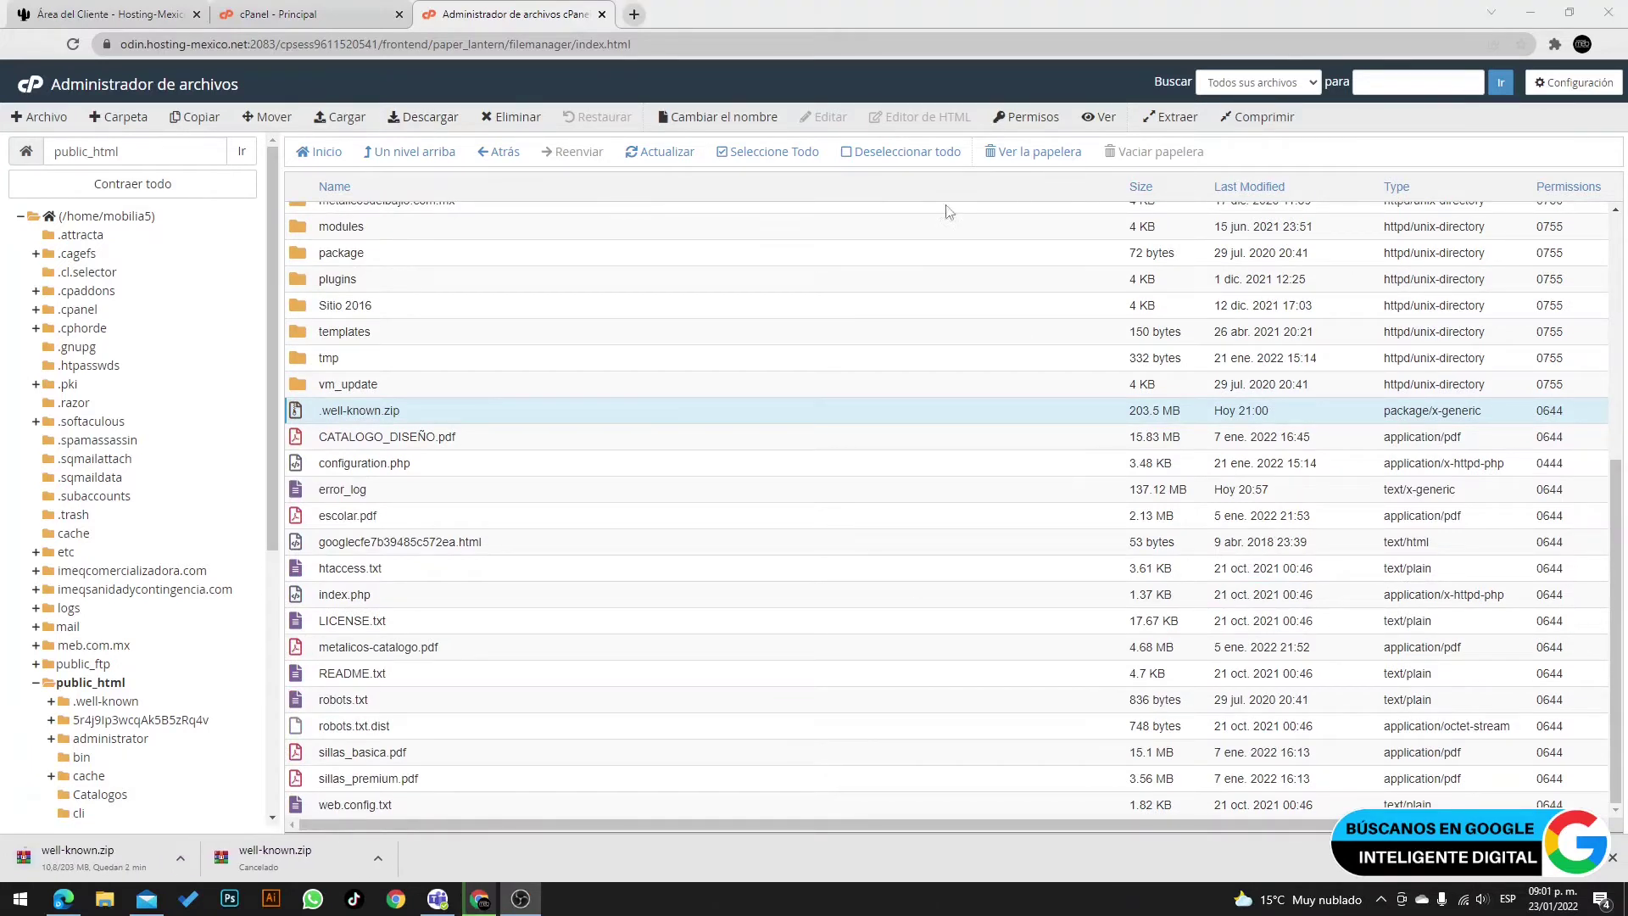
Return to the cPanel main page and open phpMyAdmin from the databases section
{"action": "left_click", "coordinate": [240, 14]}
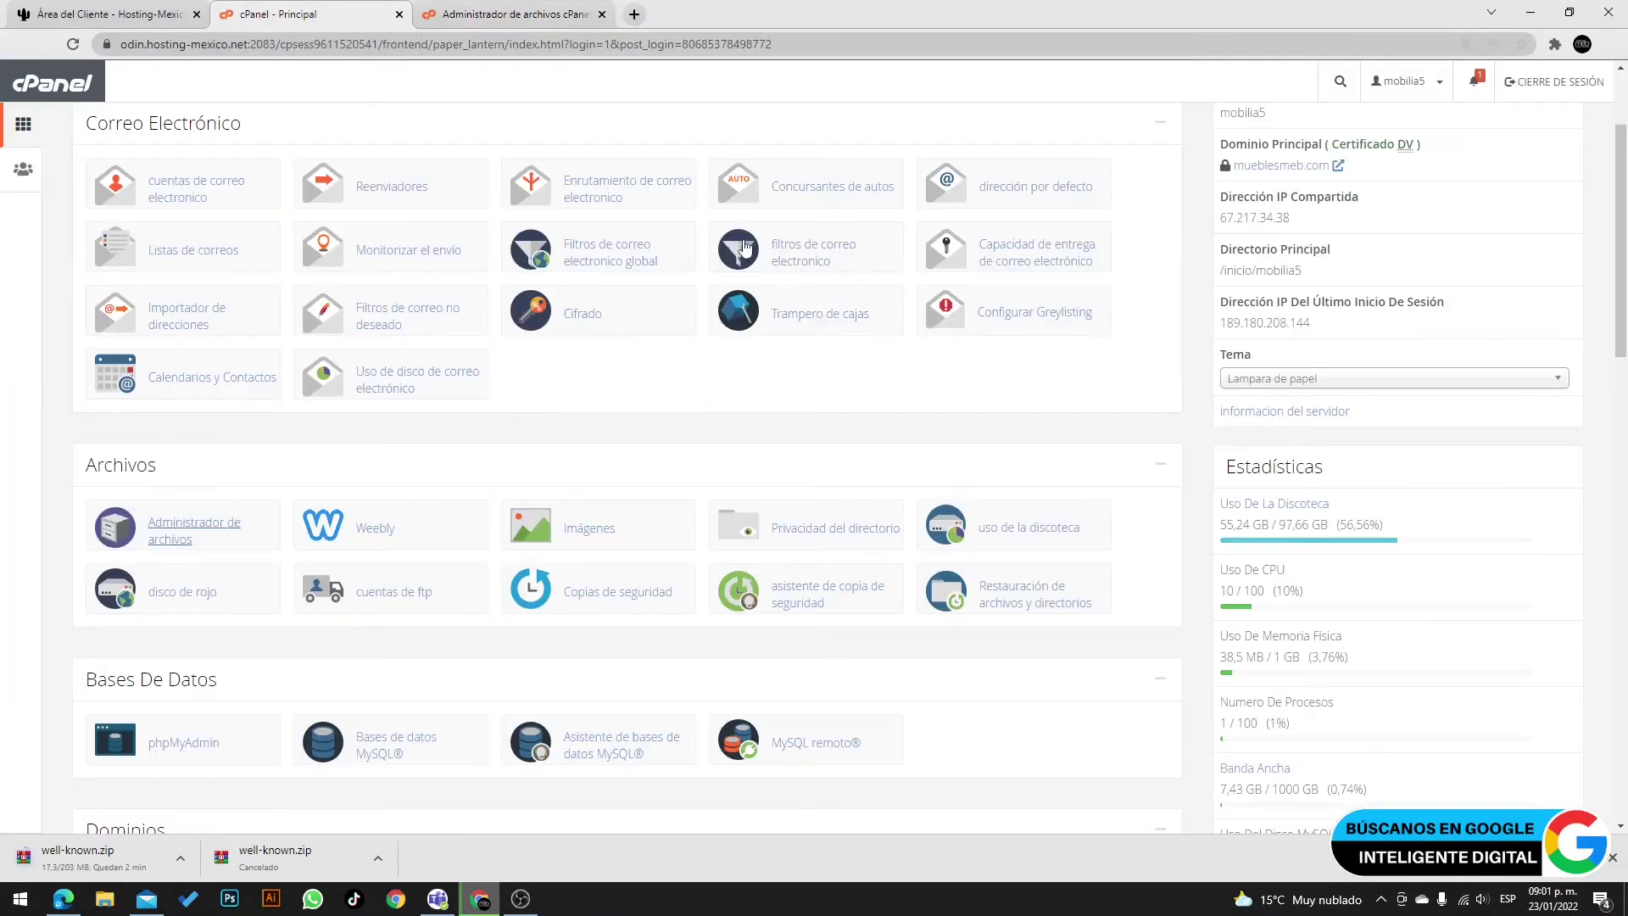
{"action": "scroll", "coordinate": [440, 434], "scroll_direction": "down", "scroll_amount": 2}
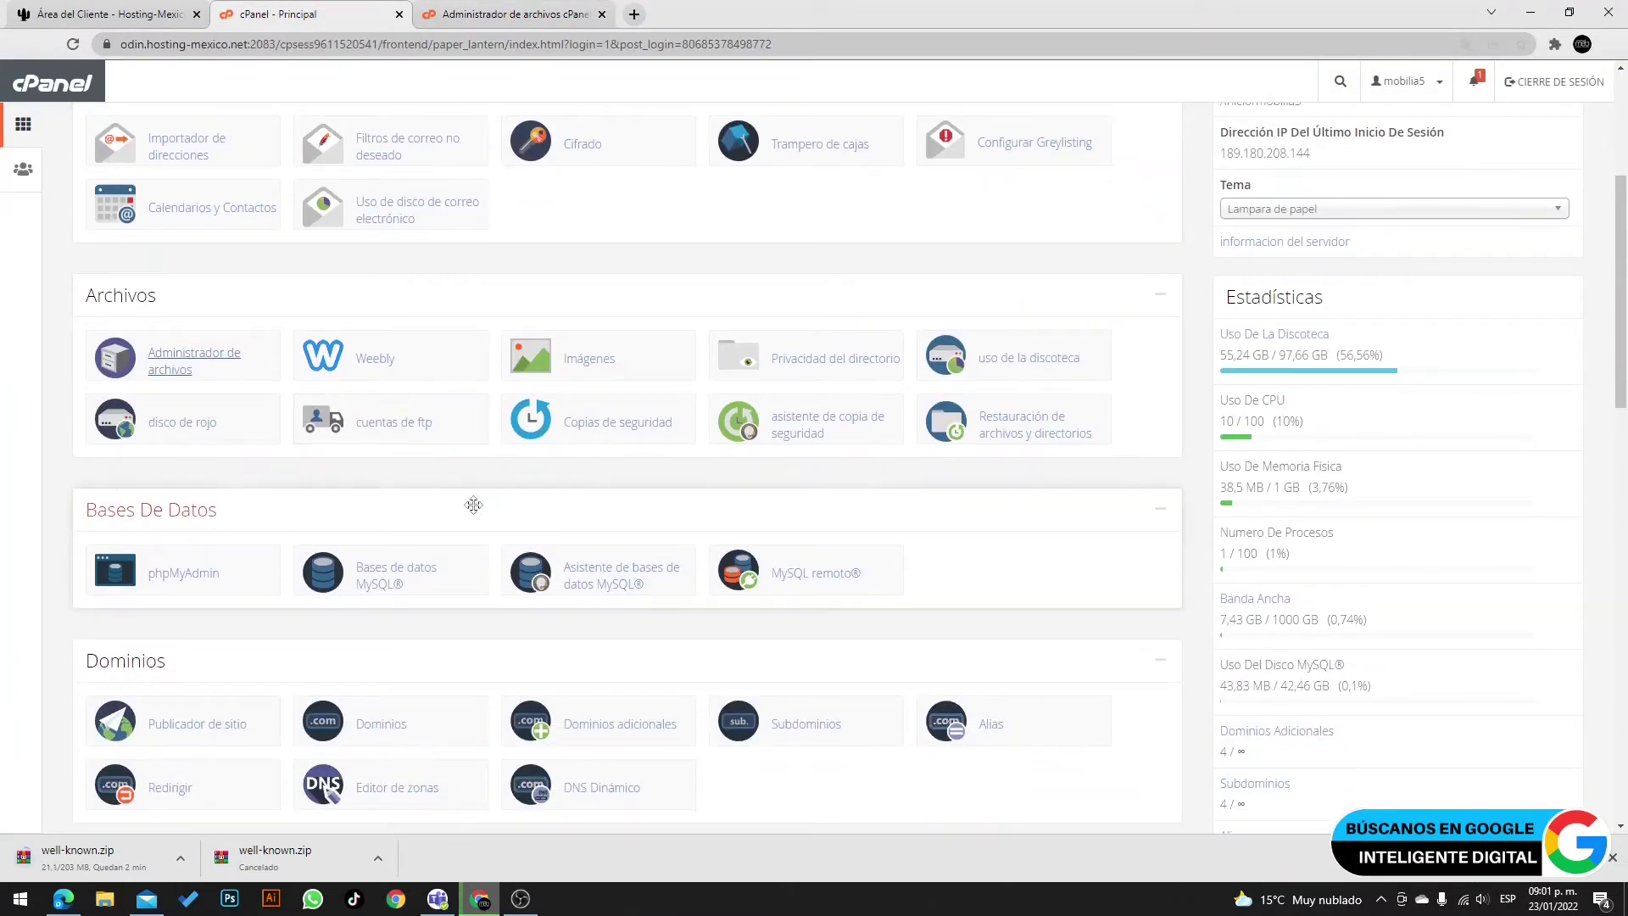
{"action": "scroll", "coordinate": [477, 506], "scroll_direction": "down", "scroll_amount": 1}
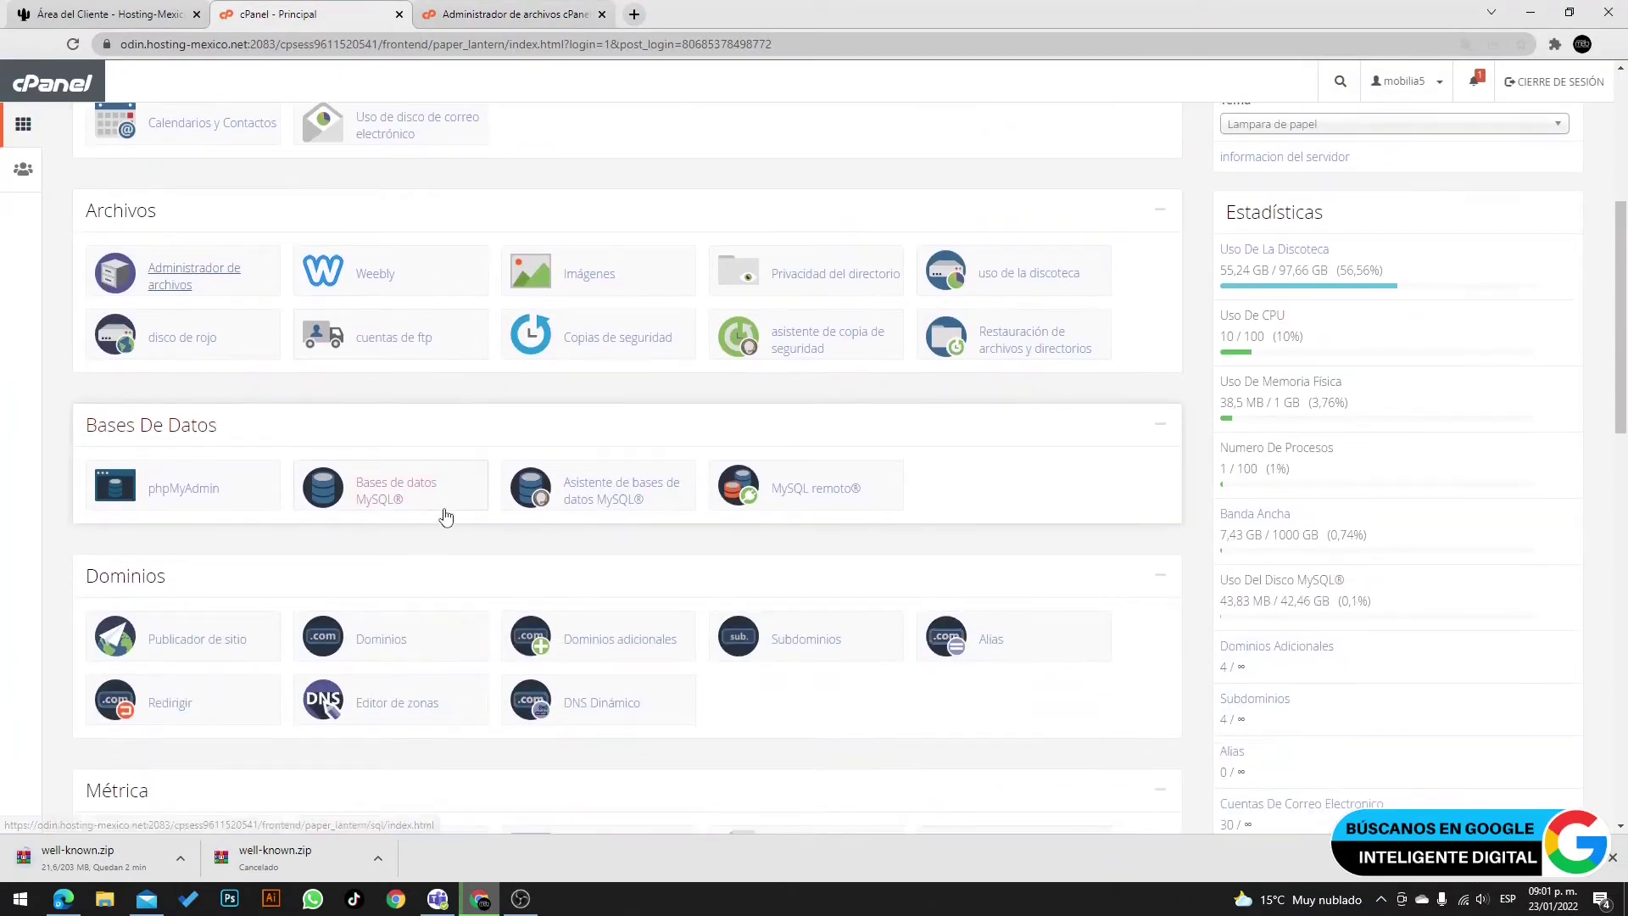
{"action": "left_click", "coordinate": [196, 491]}
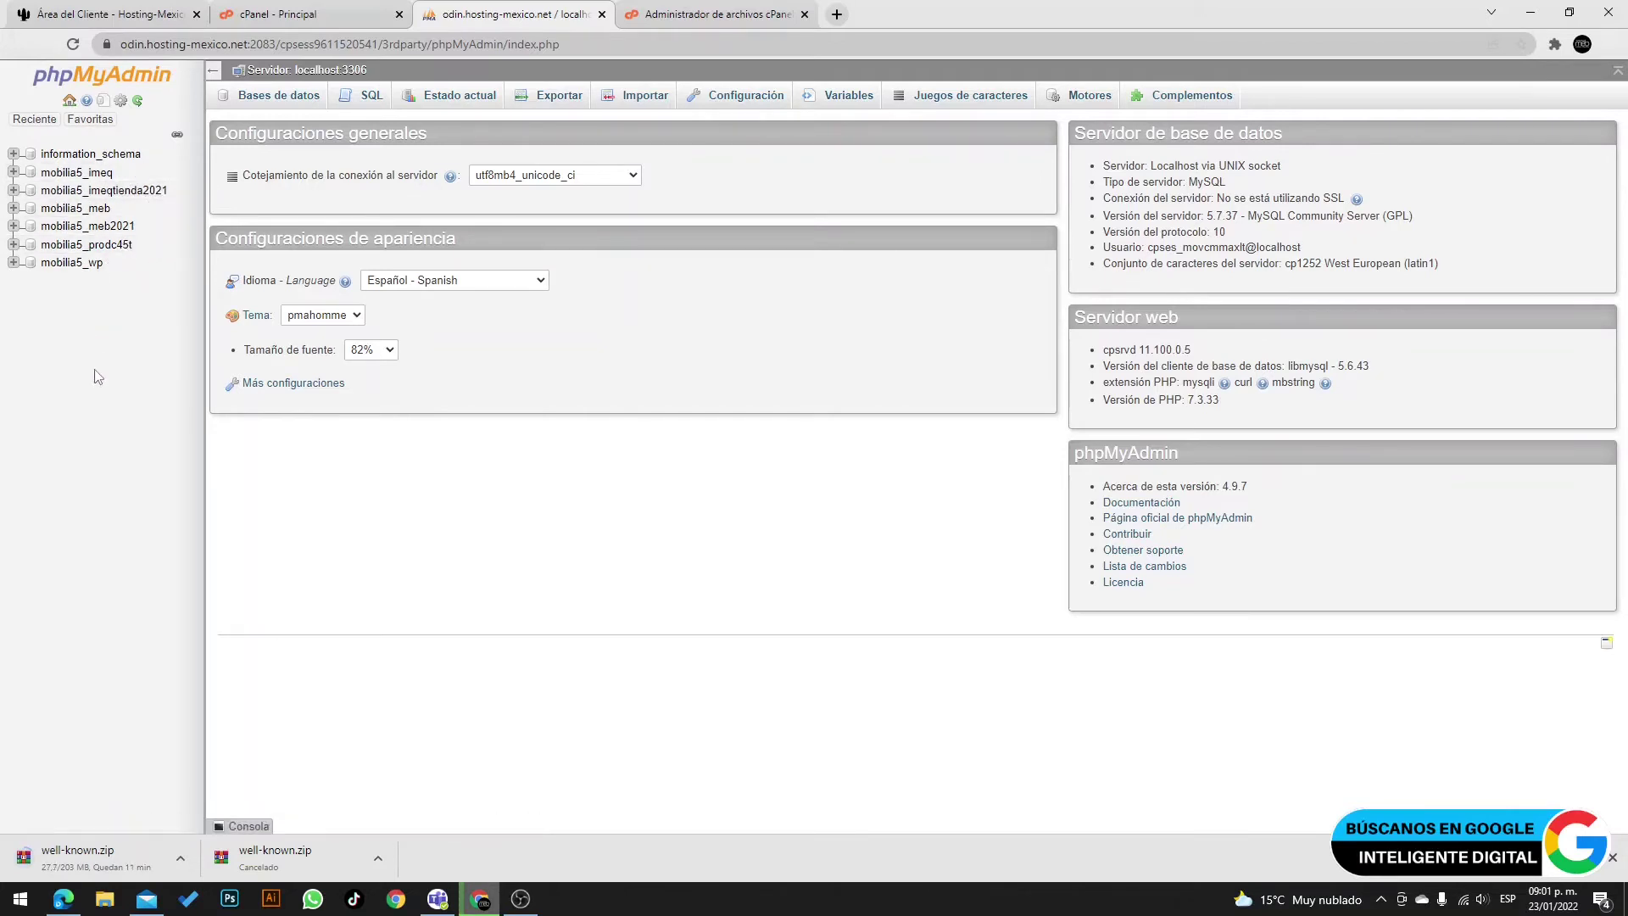
Export the mobilia5_meb2021 database with the quick method in SQL format
{"action": "left_click", "coordinate": [101, 226]}
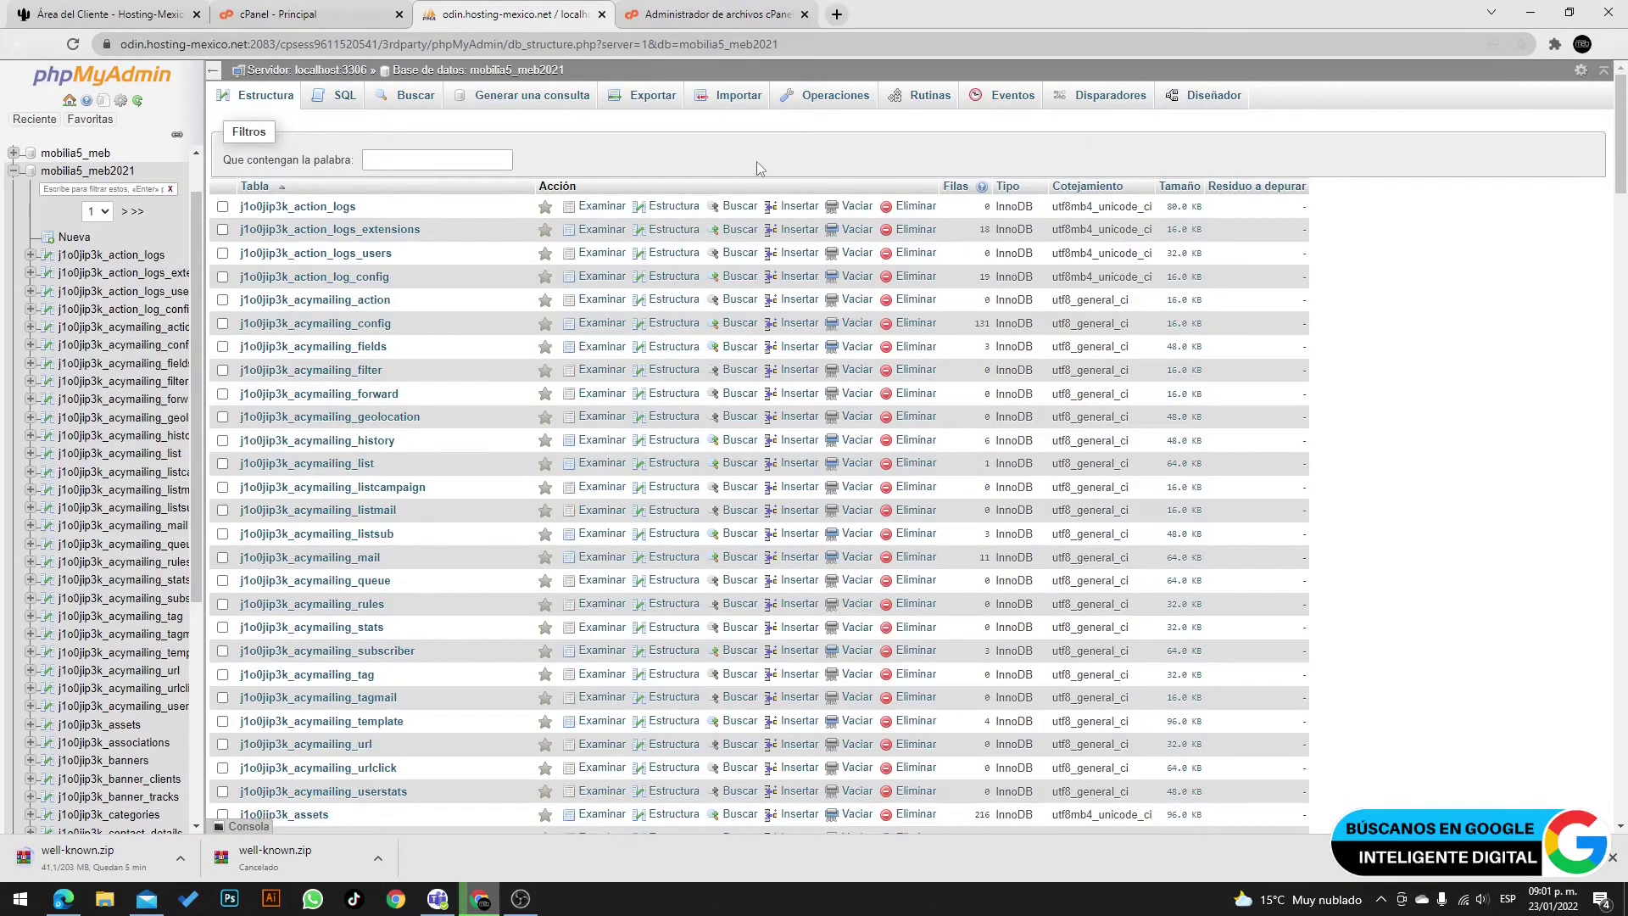
{"action": "left_click", "coordinate": [653, 95]}
{"action": "left_click", "coordinate": [275, 387]}
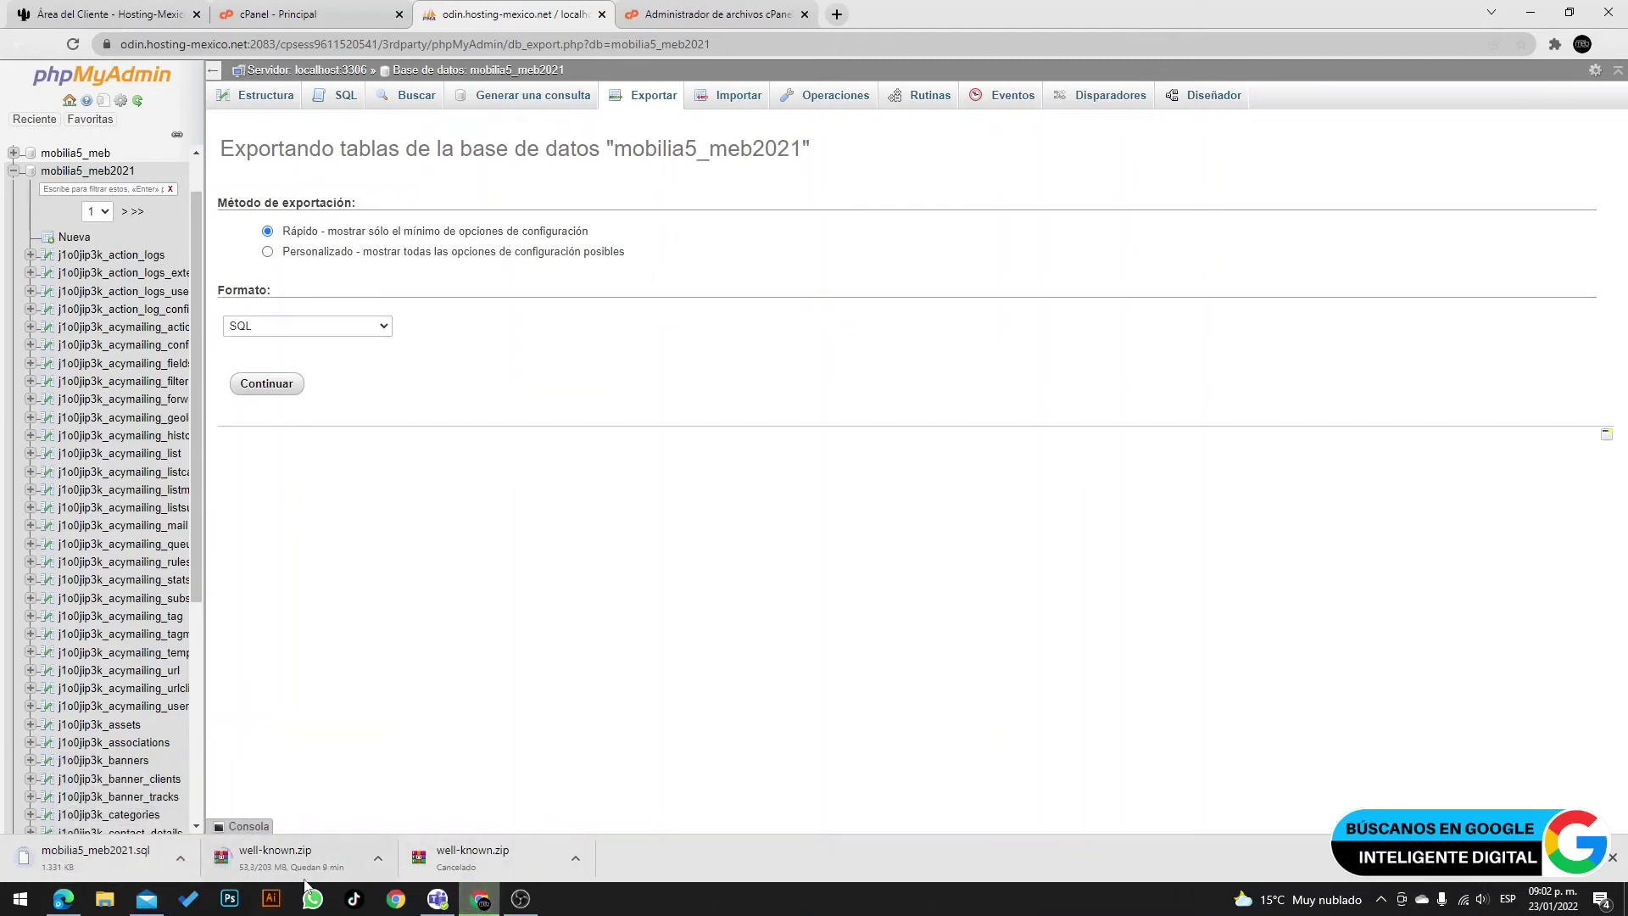
Return to the file manager and open configuration.php from public_html in the code editor
{"action": "left_click", "coordinate": [719, 11]}
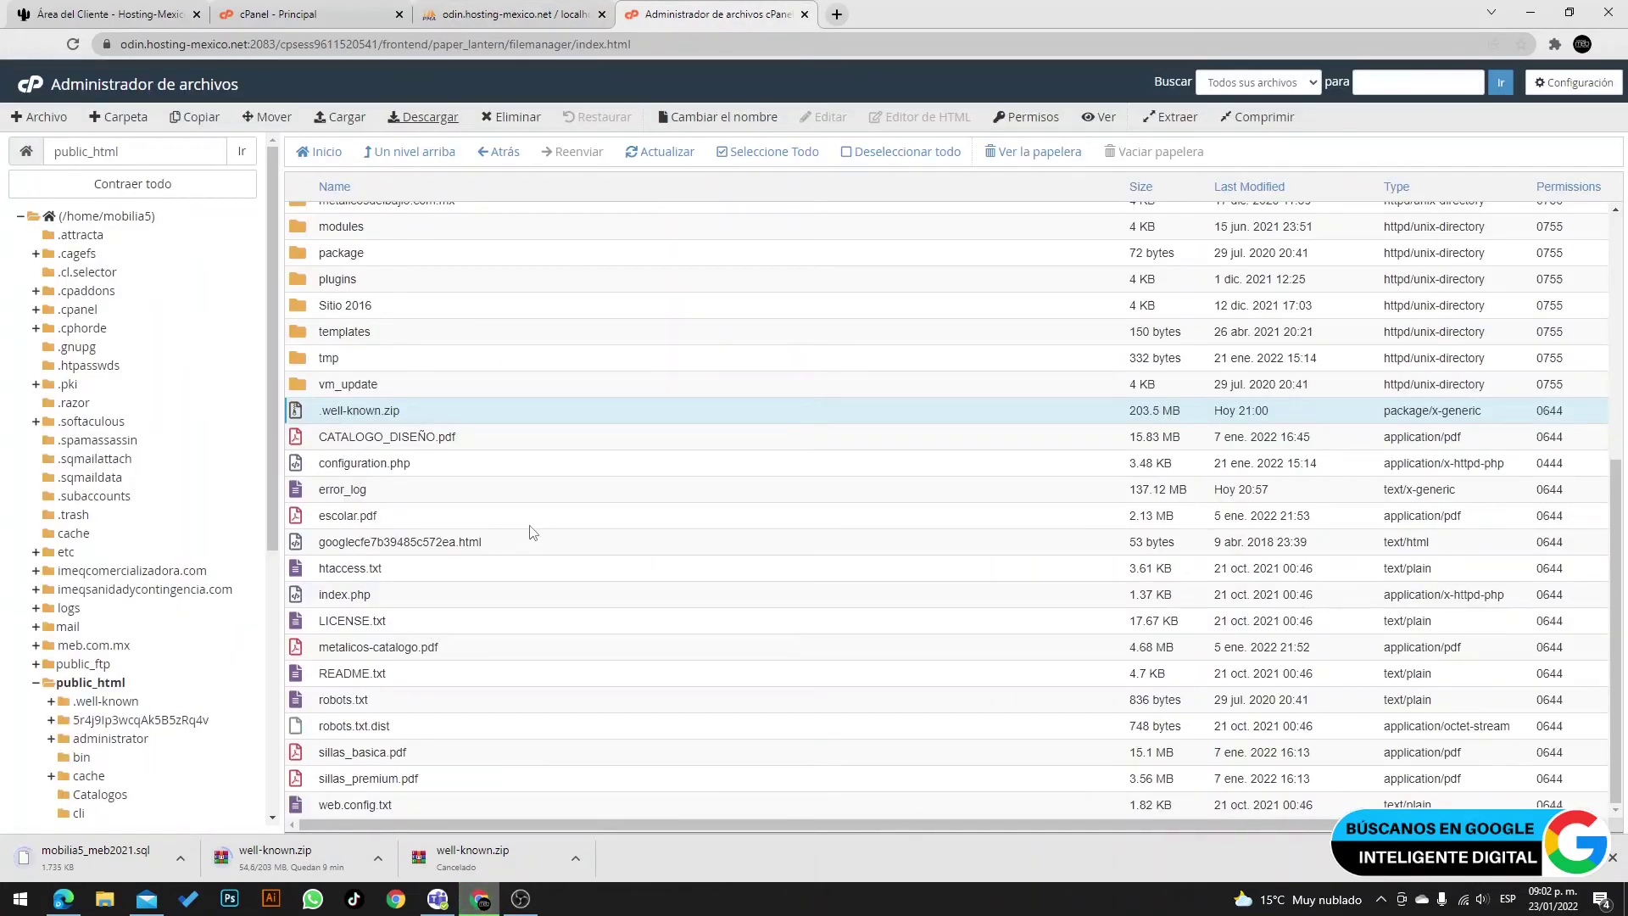
{"action": "scroll", "coordinate": [496, 780], "scroll_direction": "up", "scroll_amount": 3}
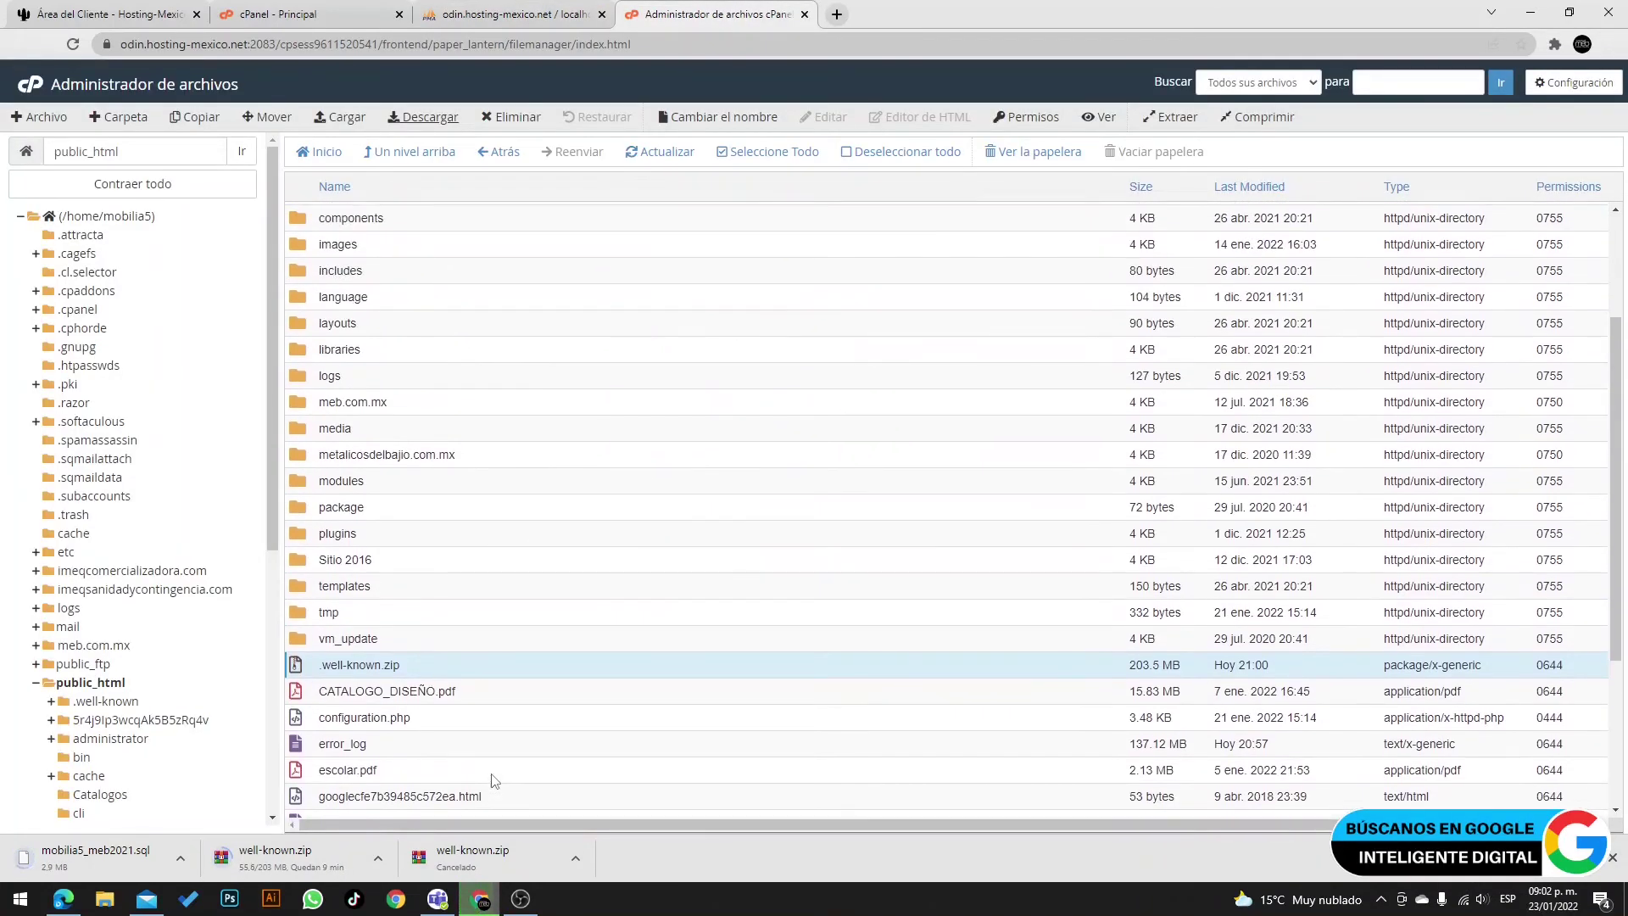
{"action": "scroll", "coordinate": [500, 747], "scroll_direction": "down", "scroll_amount": 1}
{"action": "left_click", "coordinate": [427, 632]}
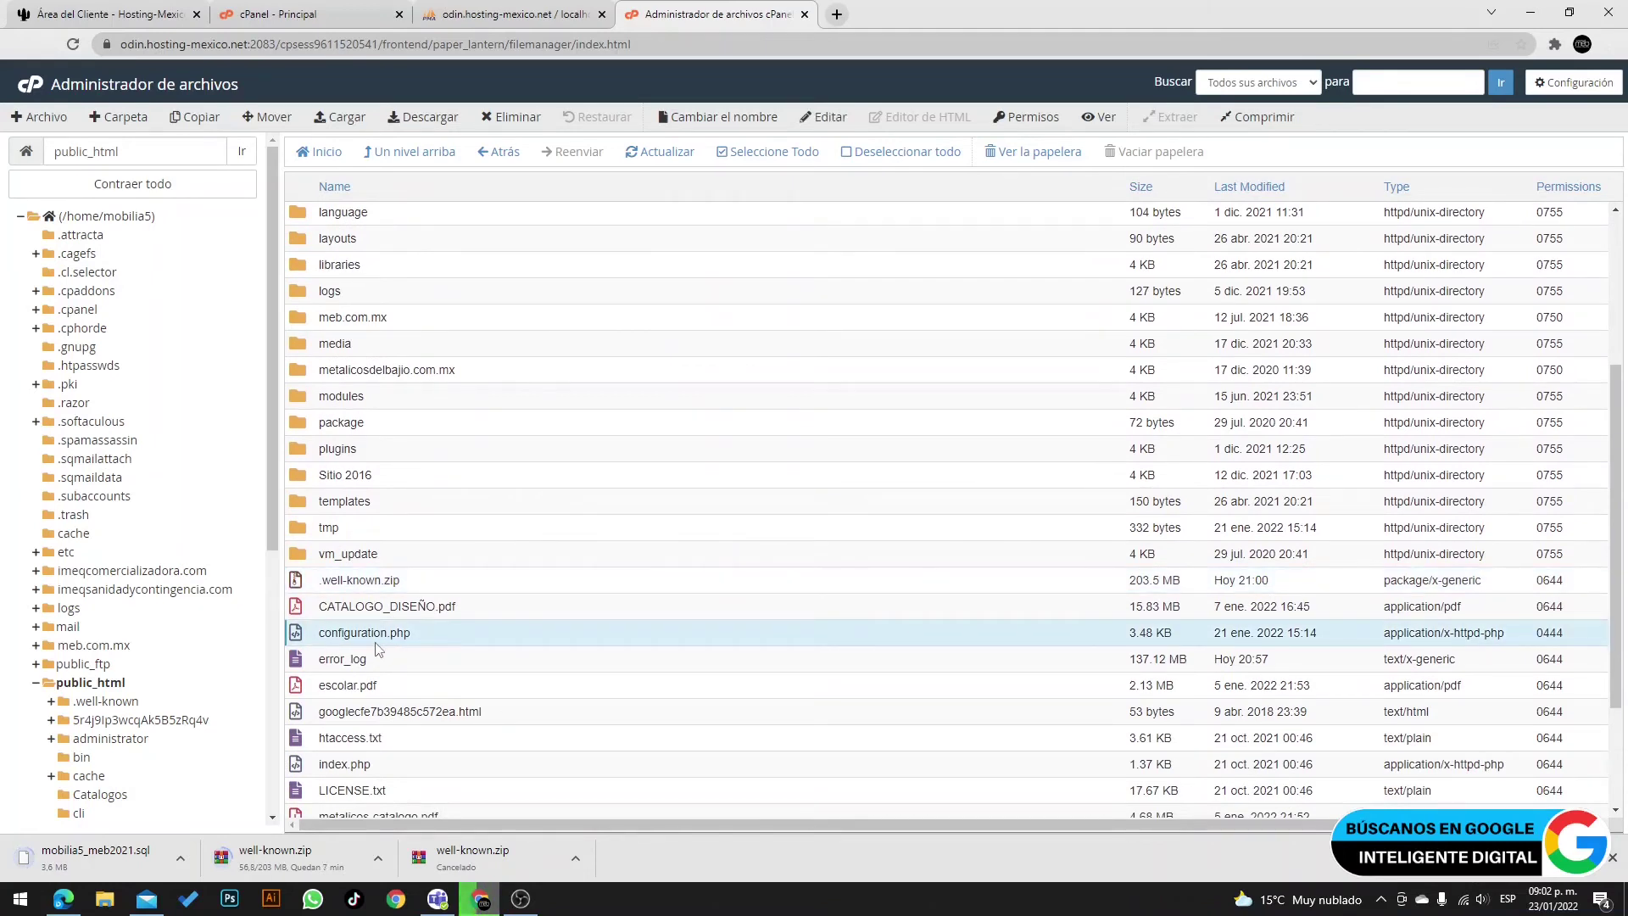
{"action": "right_click", "coordinate": [445, 628]}
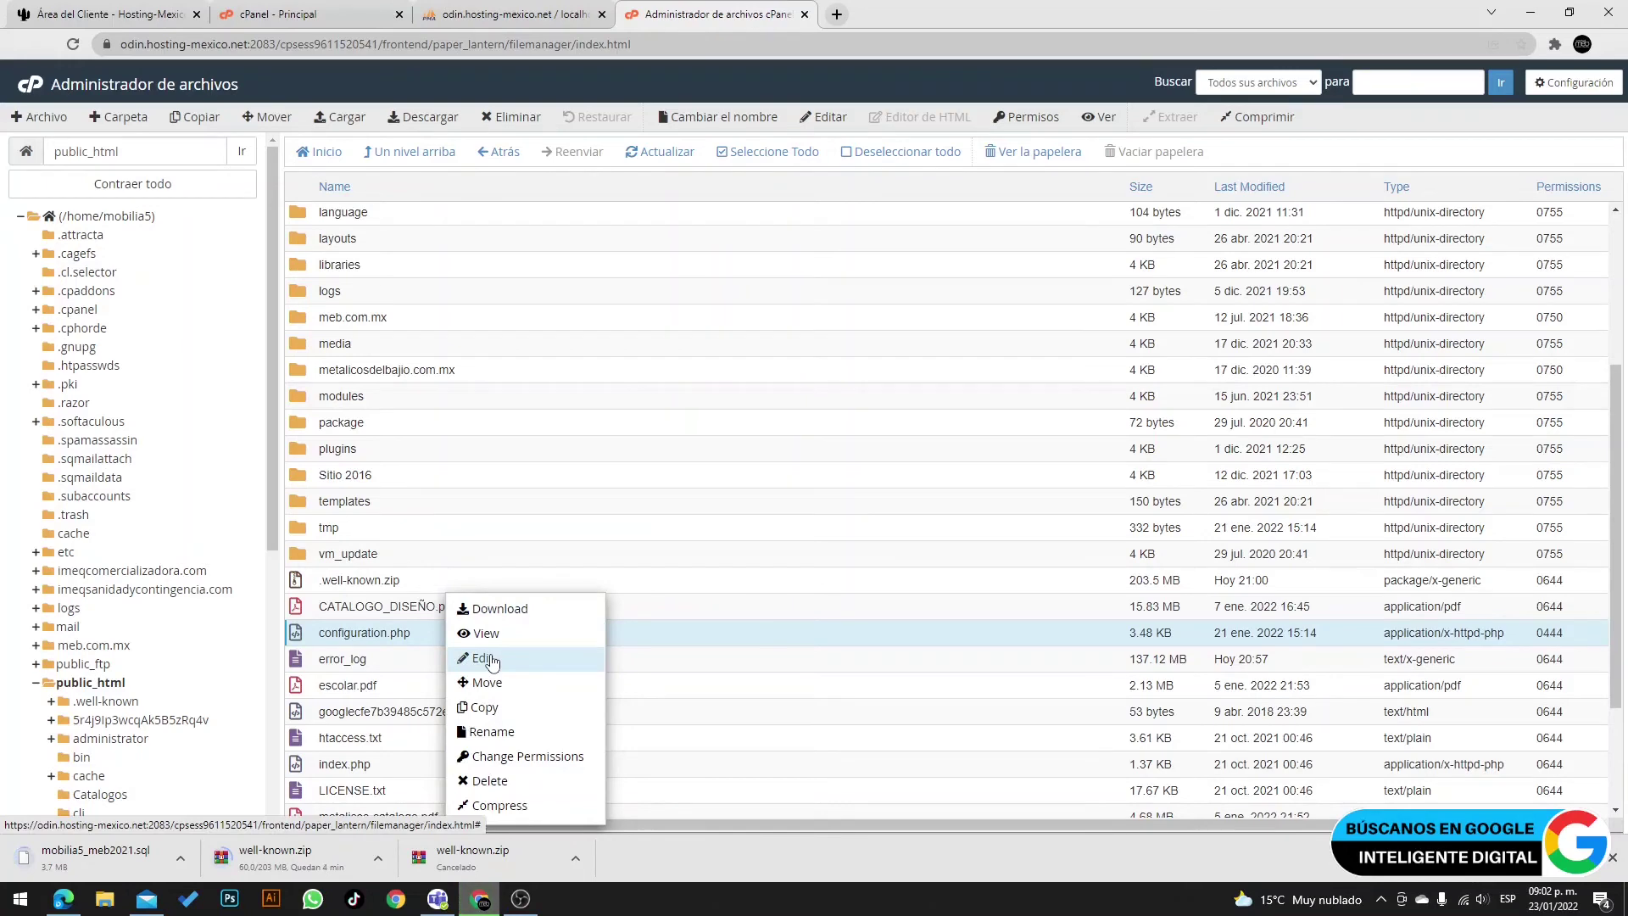
{"action": "left_click", "coordinate": [492, 661]}
{"action": "left_click", "coordinate": [959, 574]}
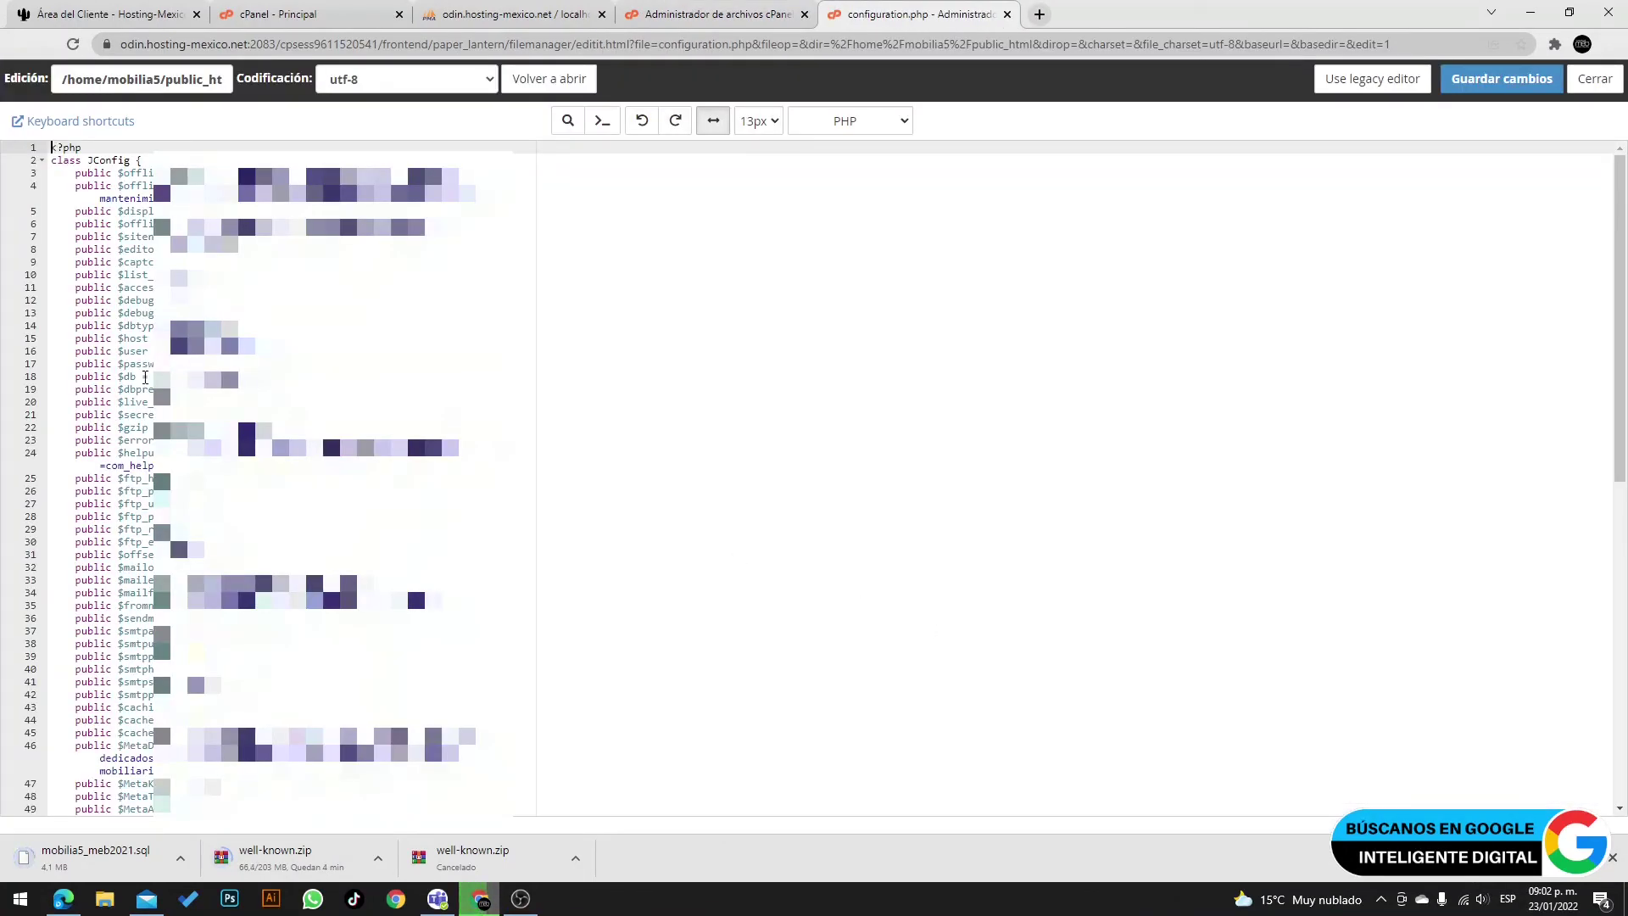
Check the $db line in configuration.php for the site's database name, close the editor and select .well-known.zip
{"action": "left_click_drag", "start_coordinate": [73, 381], "coordinate": [141, 379]}
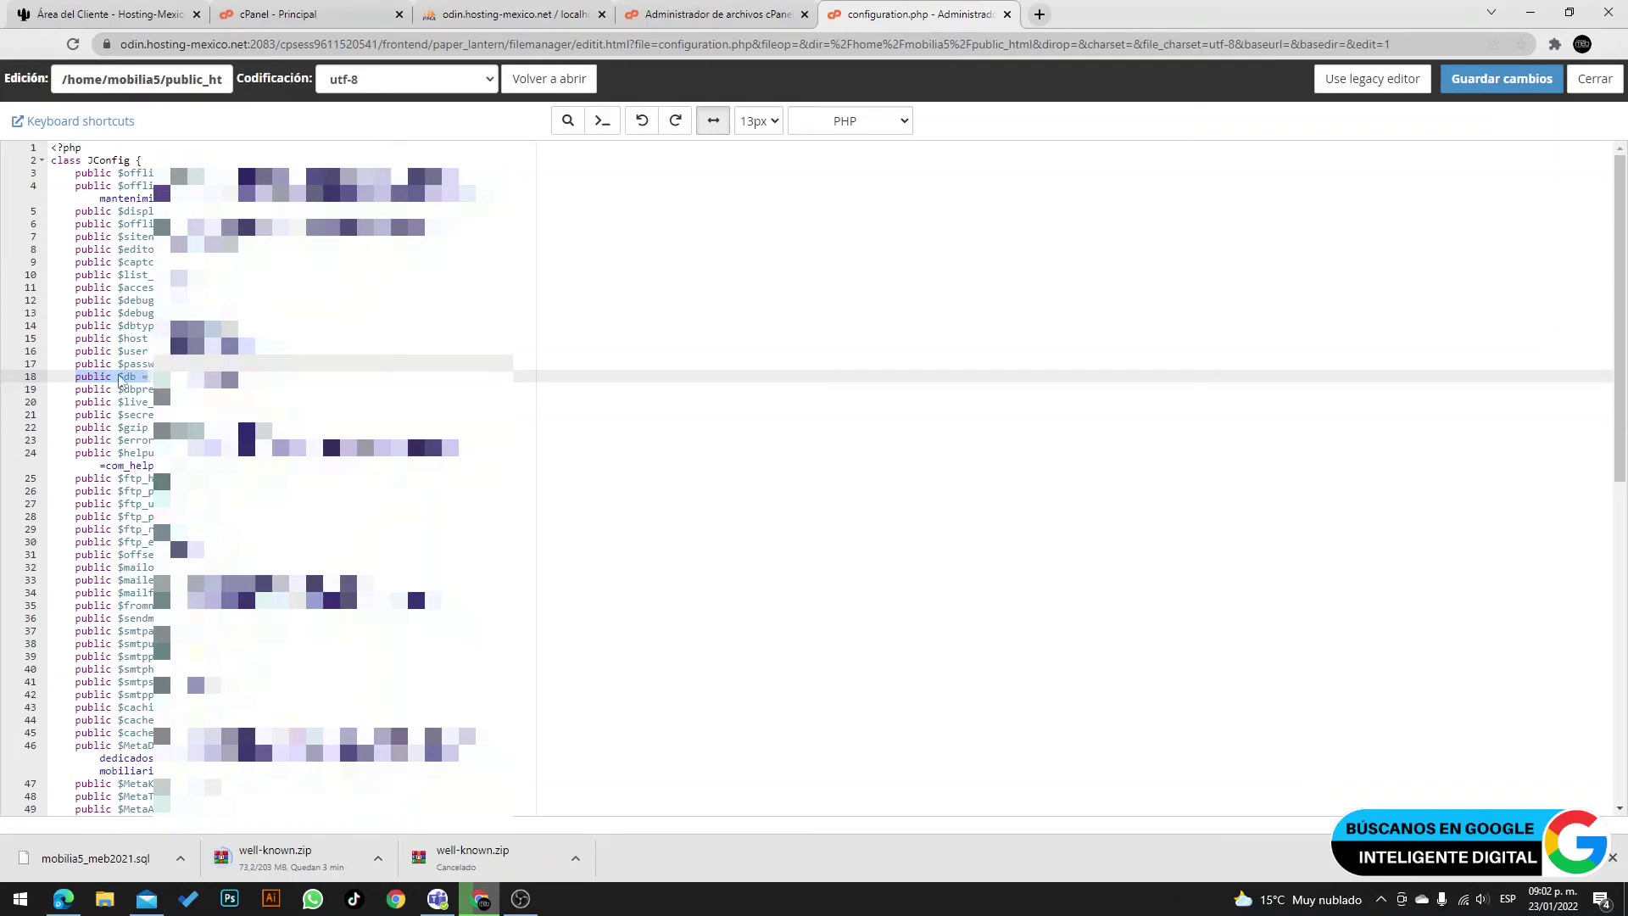
{"action": "left_click", "coordinate": [125, 378]}
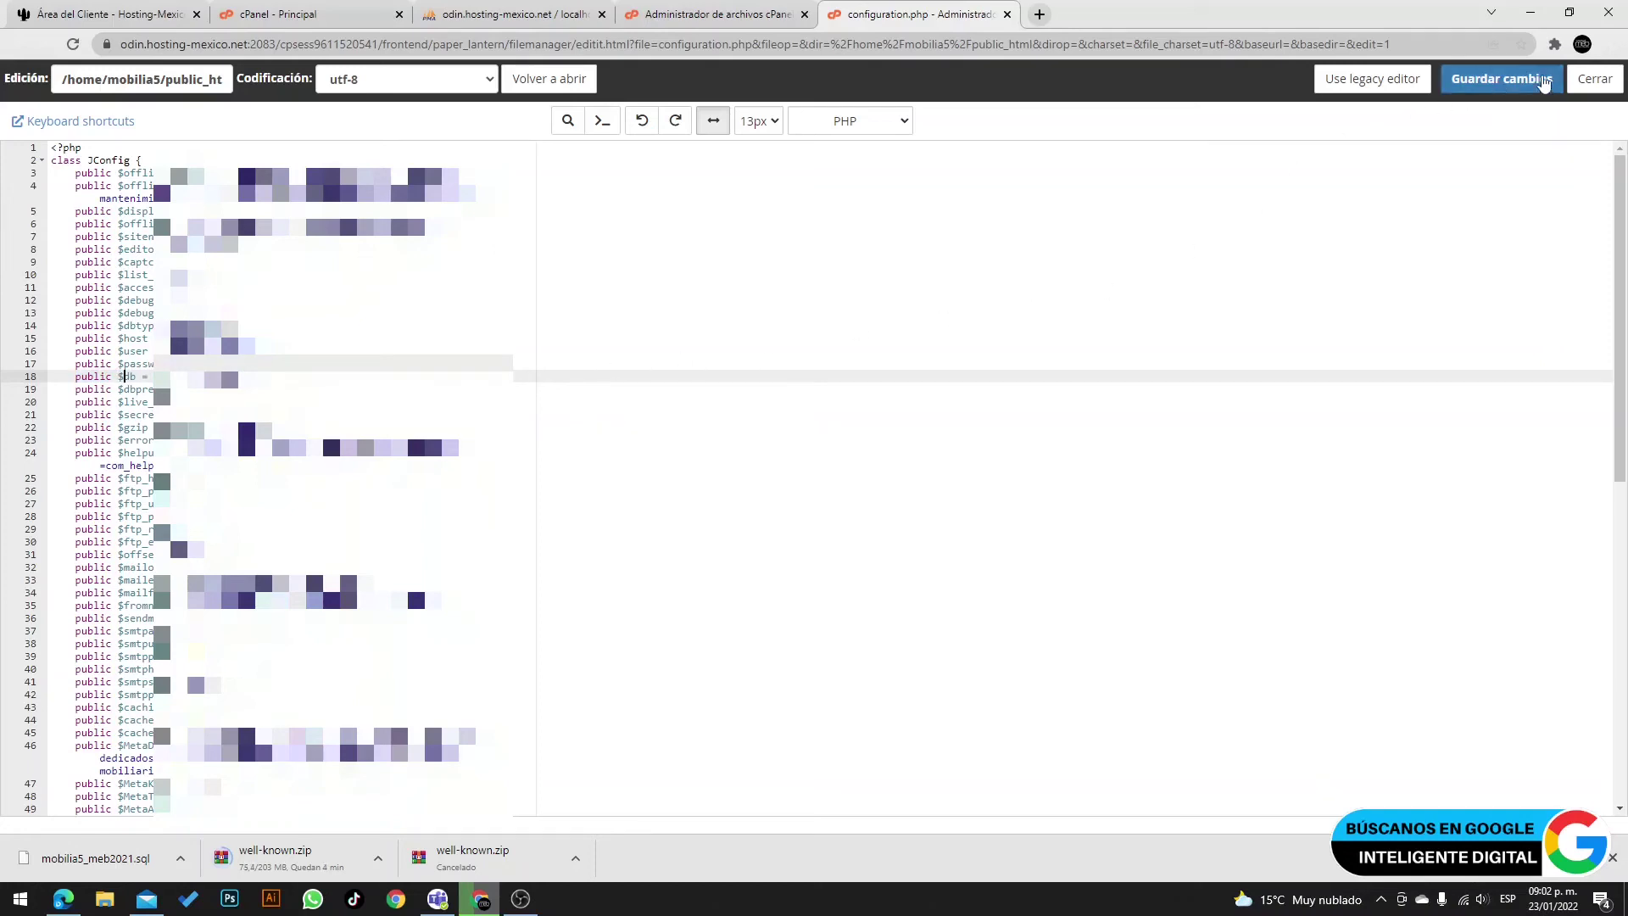
{"action": "left_click", "coordinate": [1595, 79]}
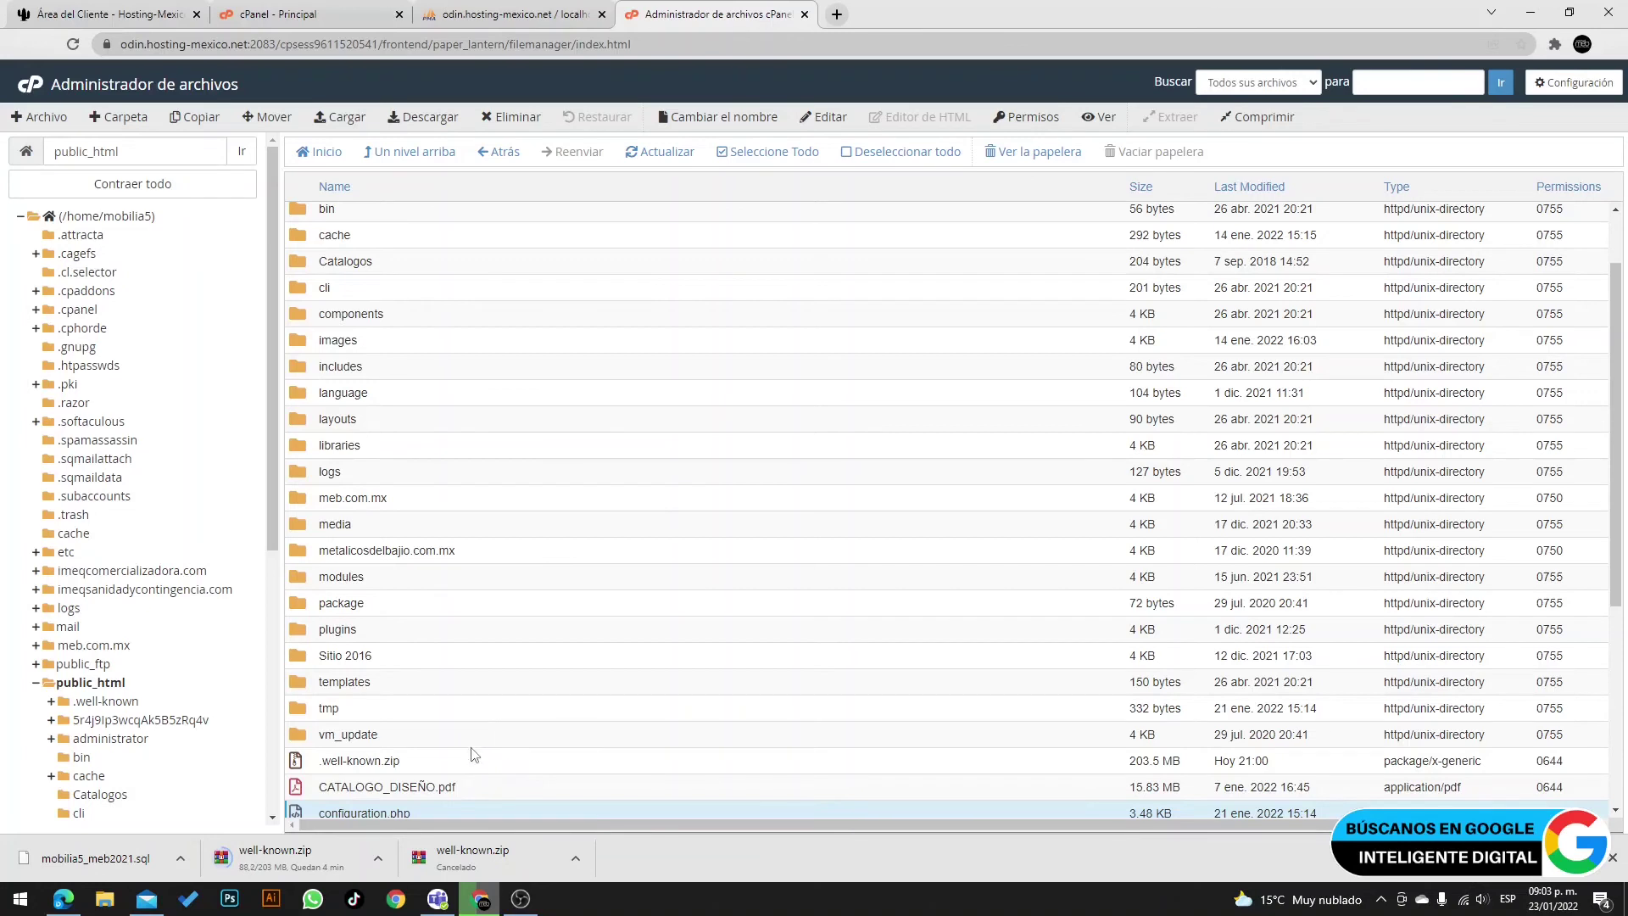
{"action": "left_click", "coordinate": [469, 771]}
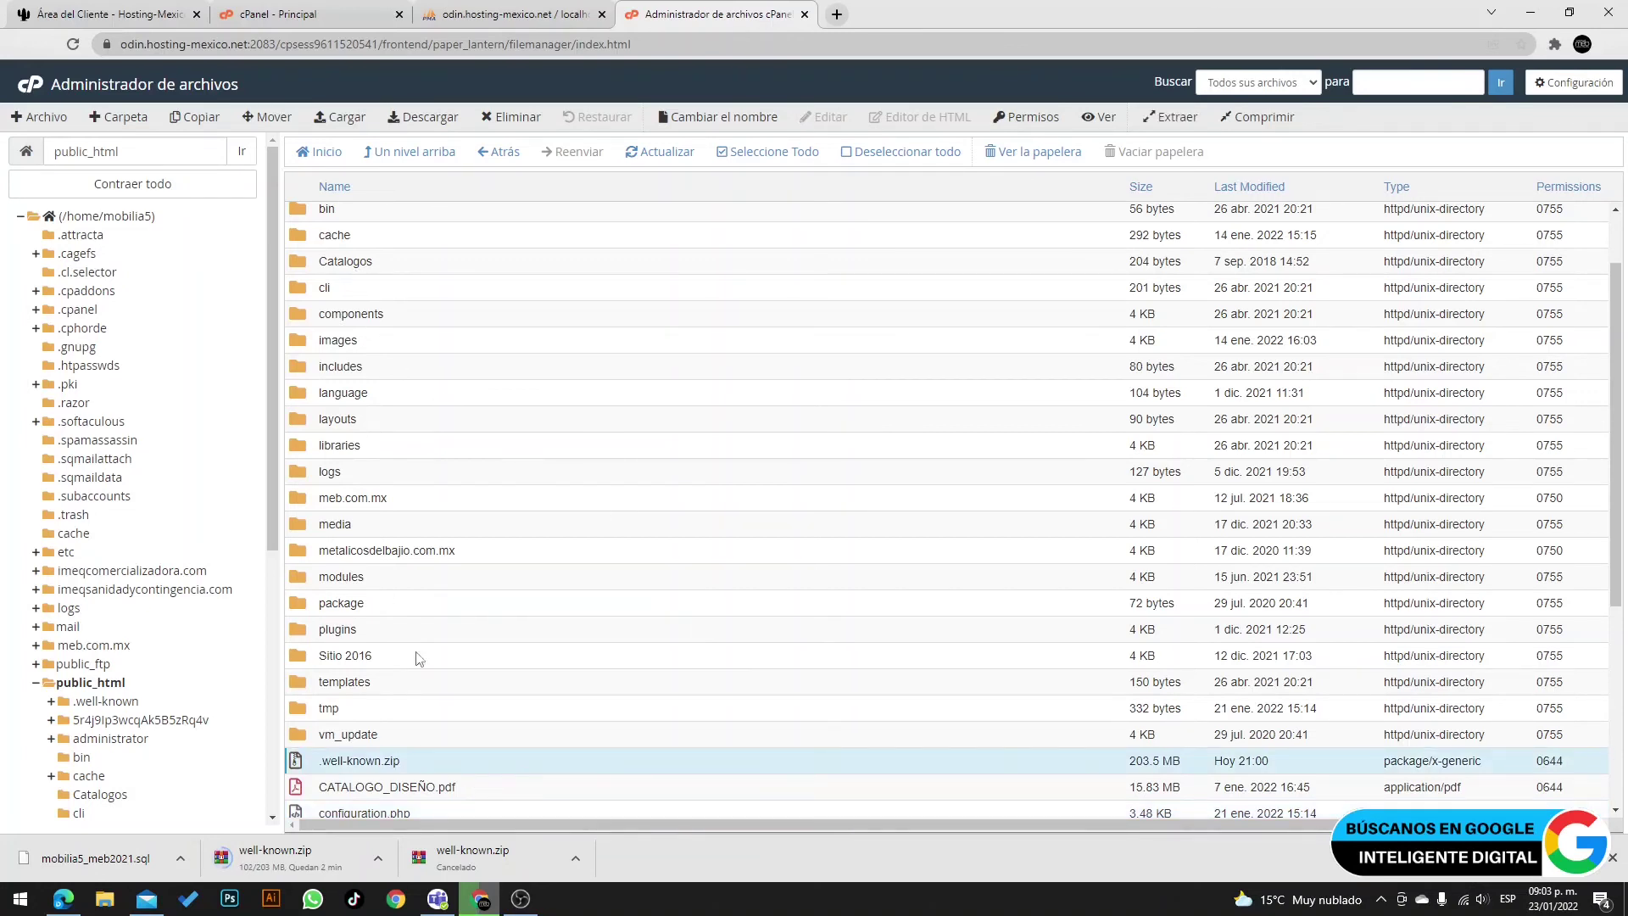